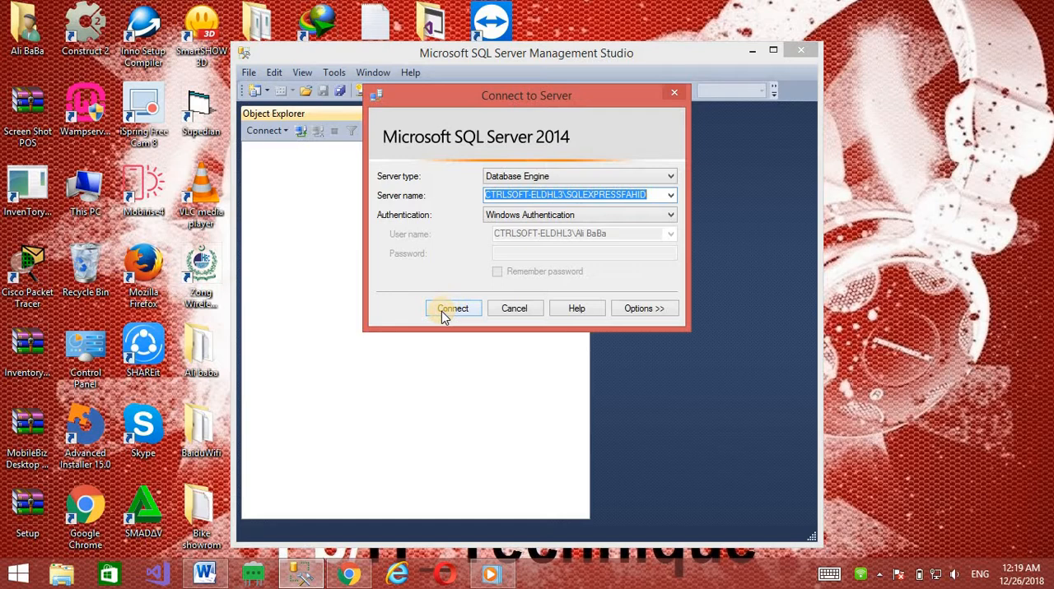
Connect to the SQL Server 2014 Database Engine with Windows Authentication, maximize the window and expand the server's Databases folder
{"action": "left_click", "coordinate": [452, 308]}
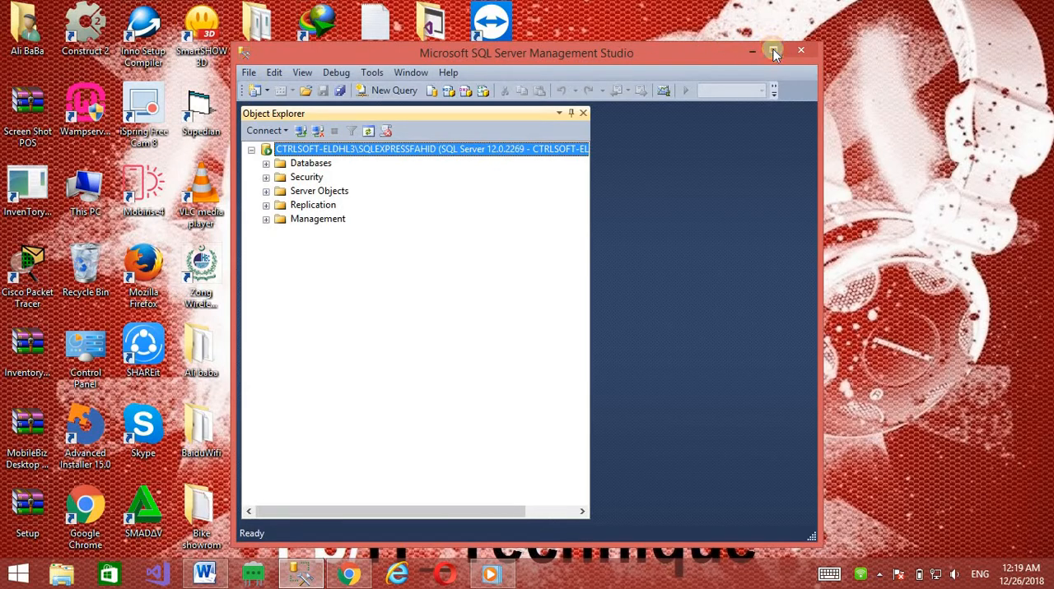
{"action": "left_click", "coordinate": [774, 51]}
{"action": "left_click", "coordinate": [29, 112]}
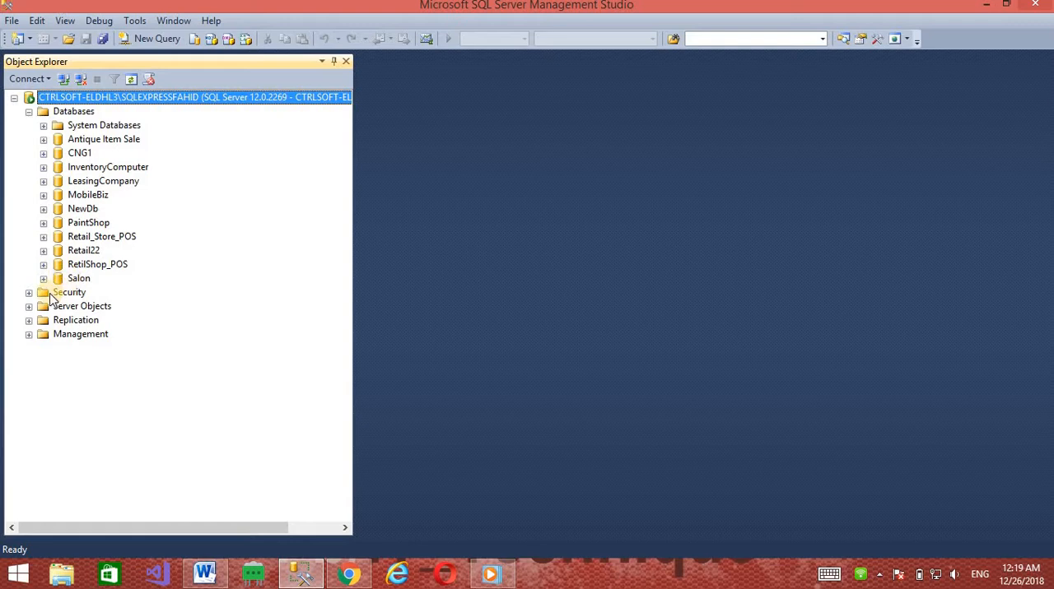
Examine the user tables of the NewDb database, then collapse it
{"action": "left_click", "coordinate": [72, 210]}
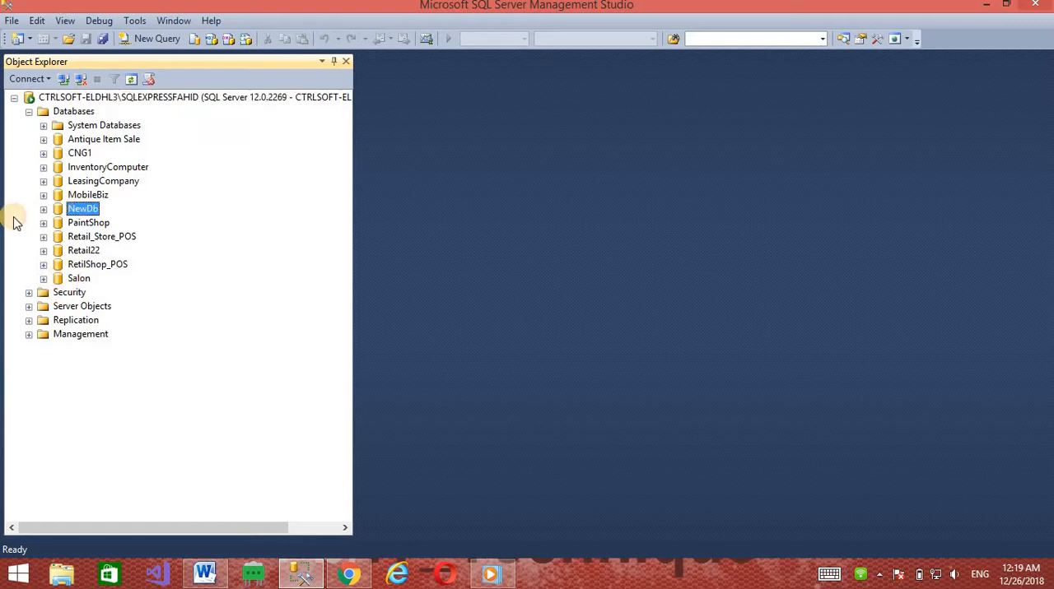
{"action": "left_click", "coordinate": [44, 210]}
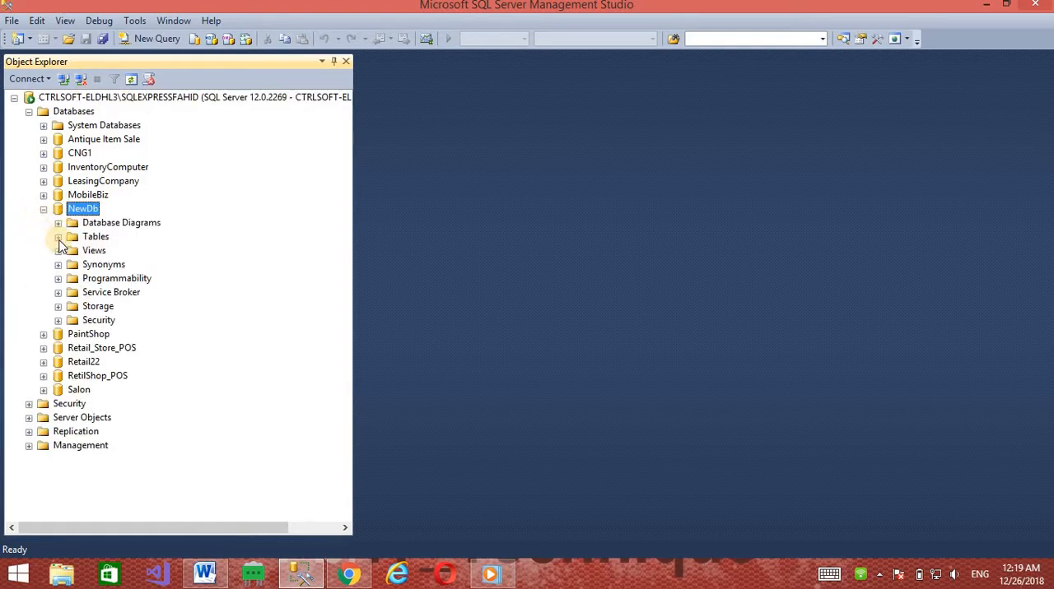
{"action": "left_click", "coordinate": [58, 238]}
{"action": "left_click", "coordinate": [95, 280]}
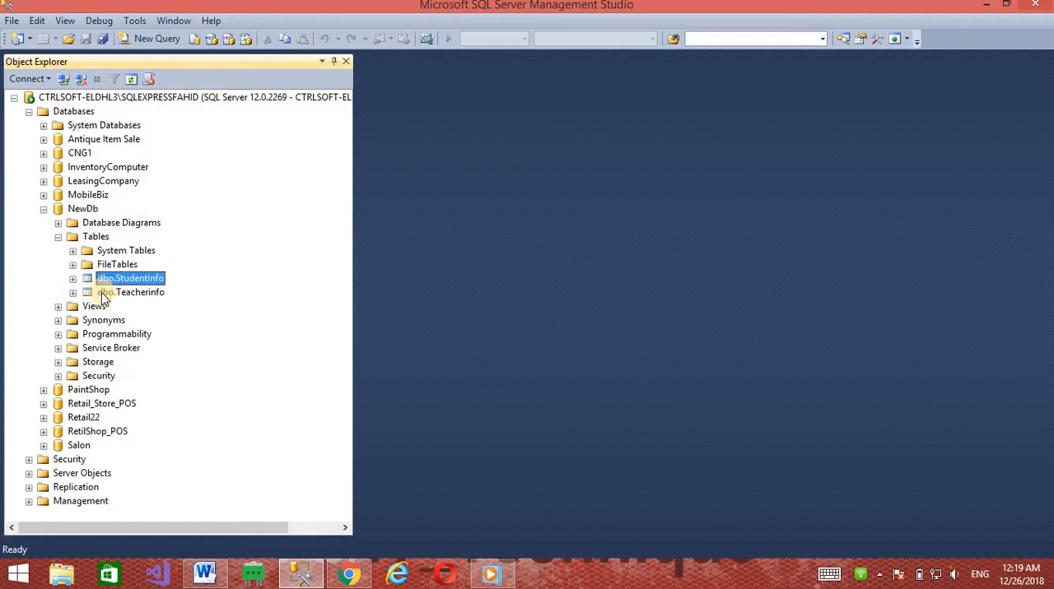
{"action": "left_click", "coordinate": [136, 295]}
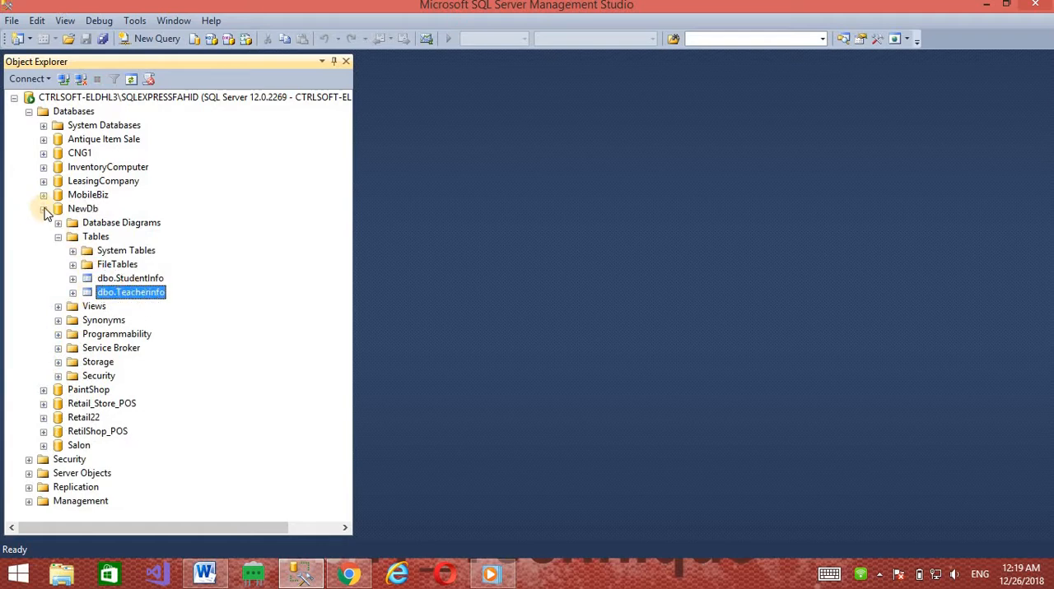
{"action": "left_click", "coordinate": [44, 209]}
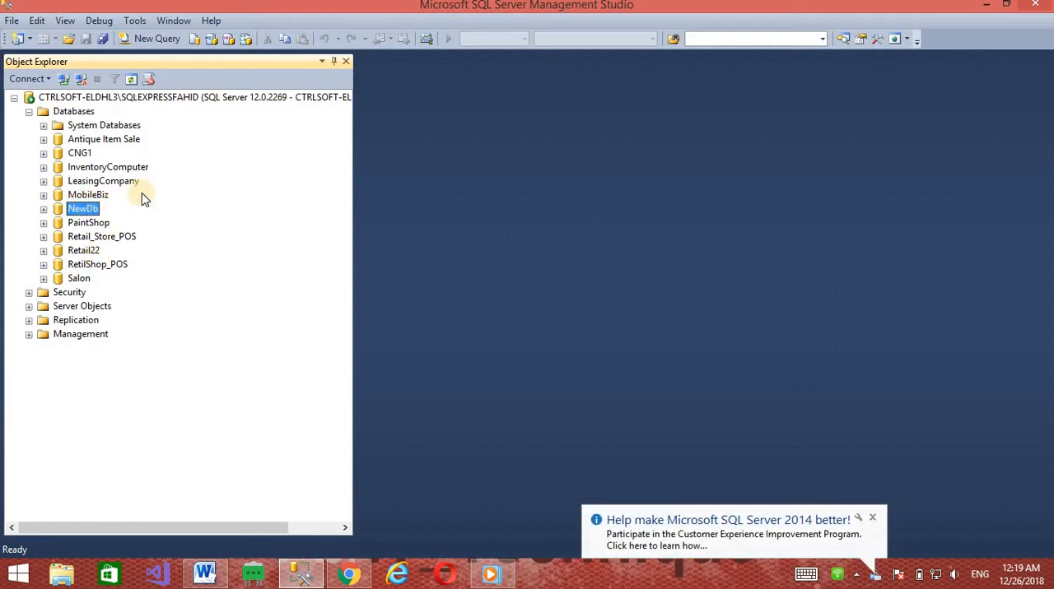
Back up the NewDb database to disk as a Full backup in the default NewDb.bak file
{"action": "left_click", "coordinate": [82, 196]}
{"action": "left_click", "coordinate": [74, 208]}
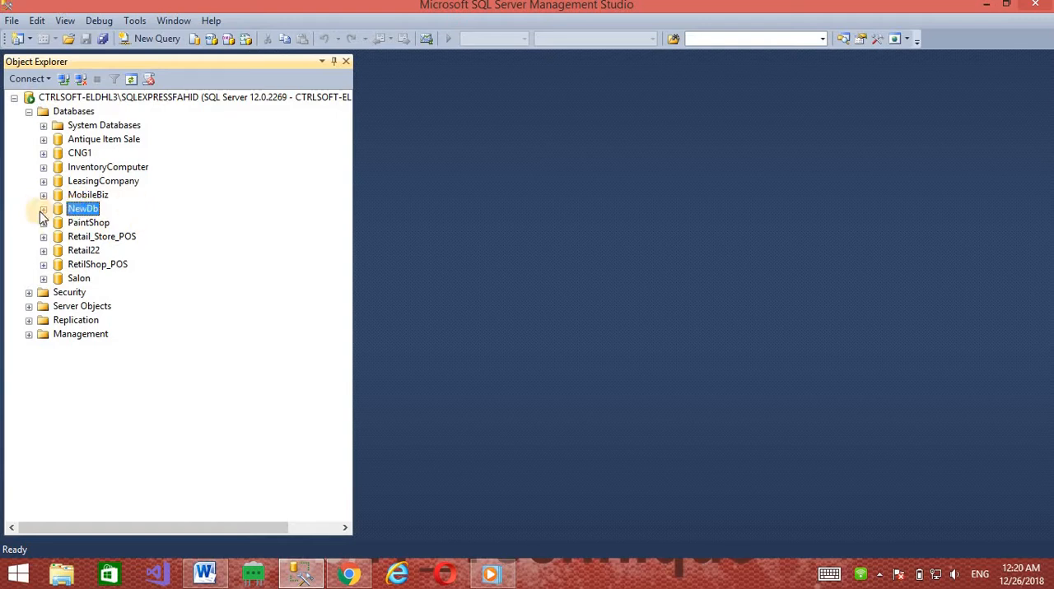
{"action": "right_click", "coordinate": [76, 211]}
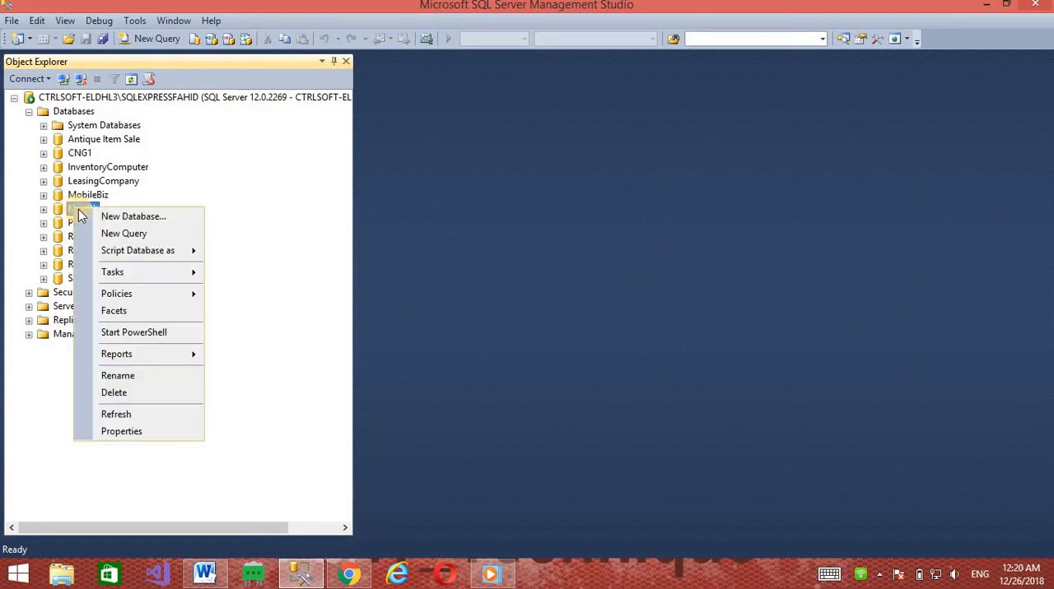
{"action": "mouse_move", "coordinate": [171, 272]}
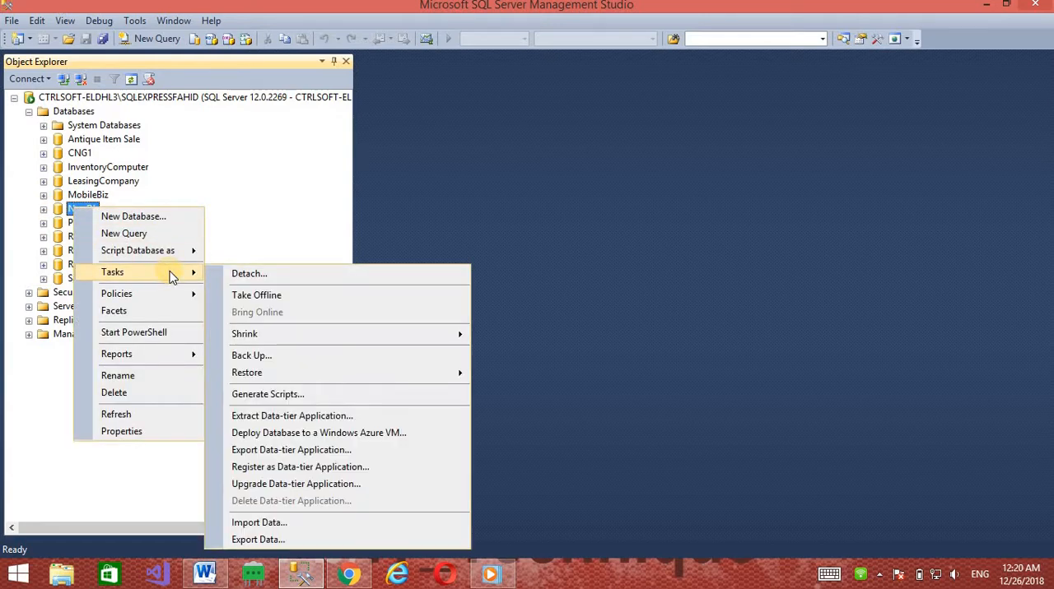
{"action": "left_click", "coordinate": [258, 355]}
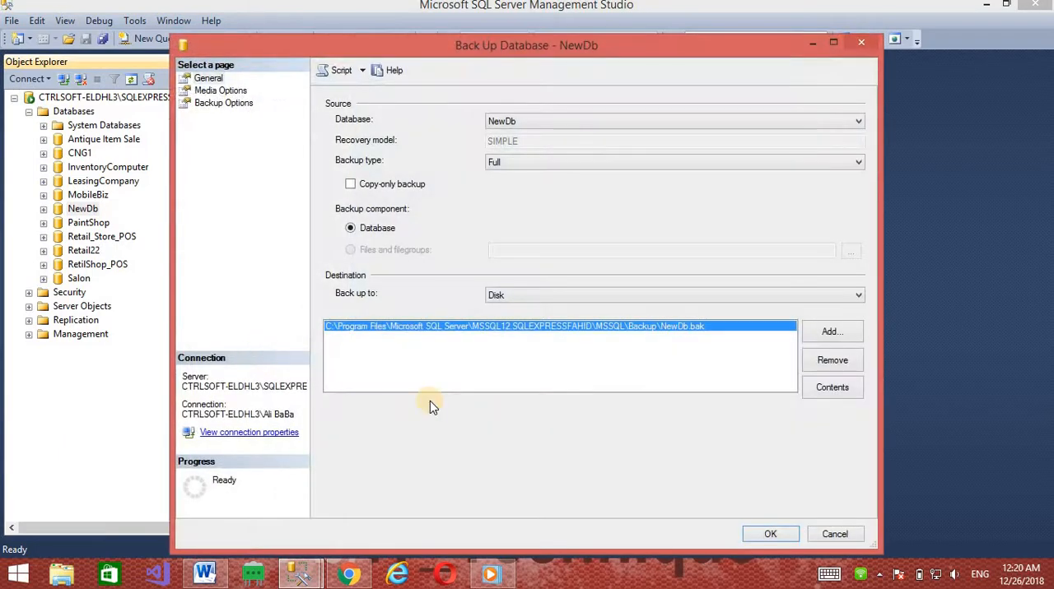
{"action": "left_click", "coordinate": [774, 164]}
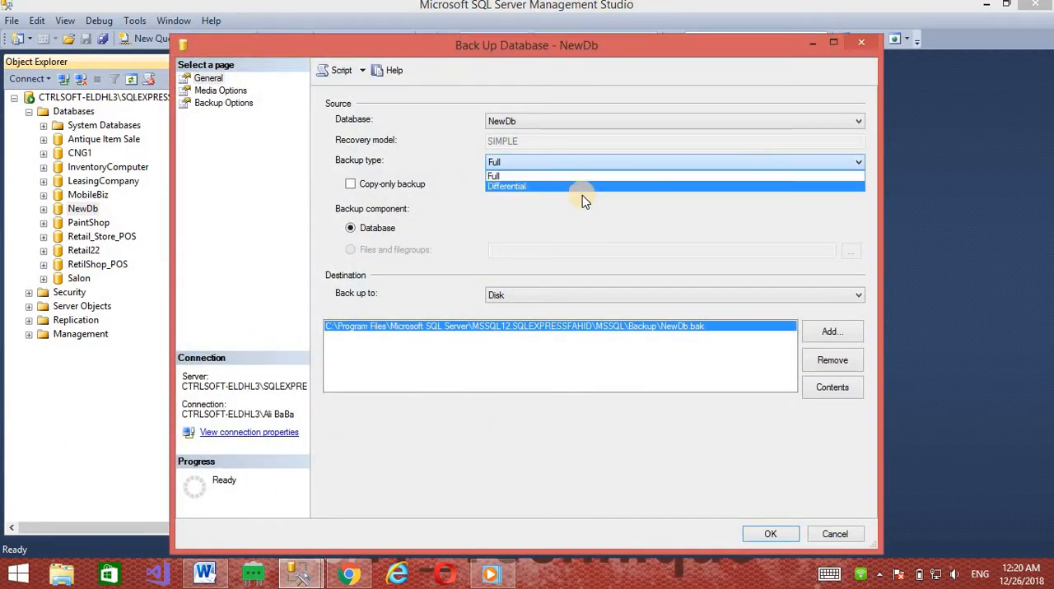
{"action": "left_click", "coordinate": [565, 194]}
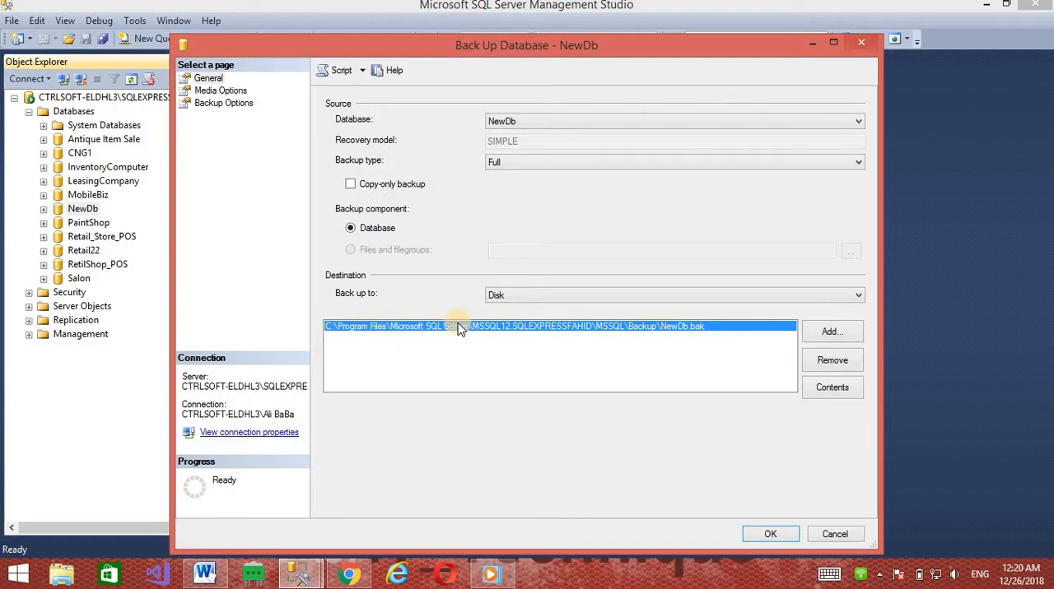
{"action": "left_click", "coordinate": [828, 332]}
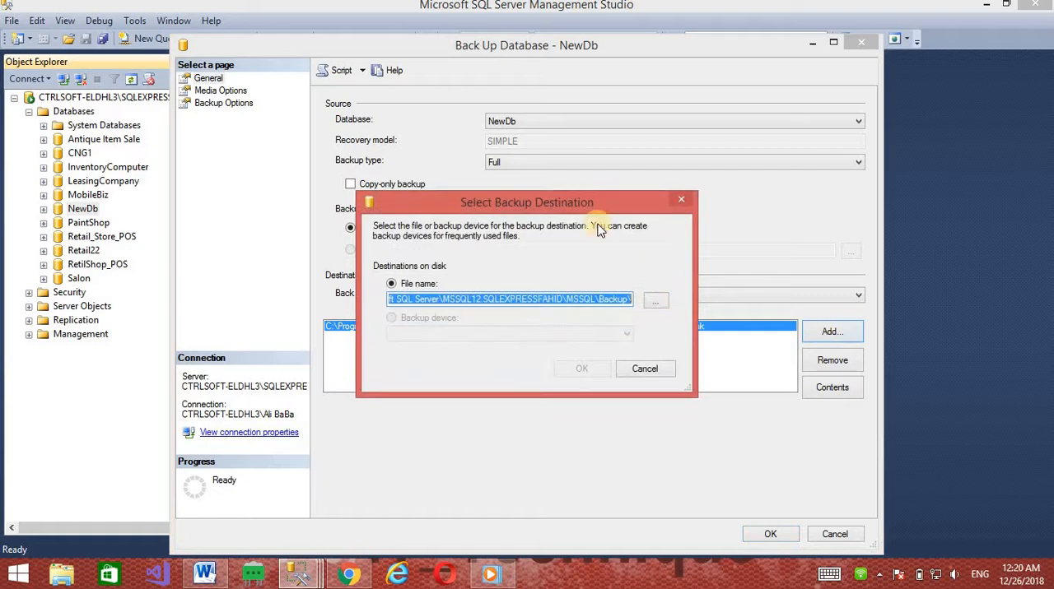
{"action": "left_click", "coordinate": [646, 370]}
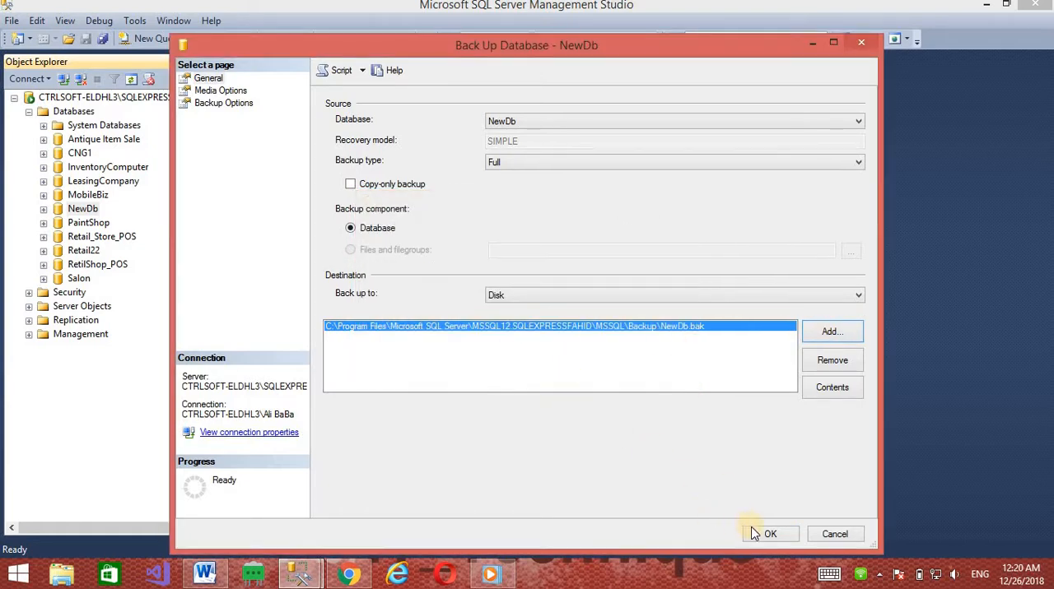
{"action": "left_click", "coordinate": [767, 535]}
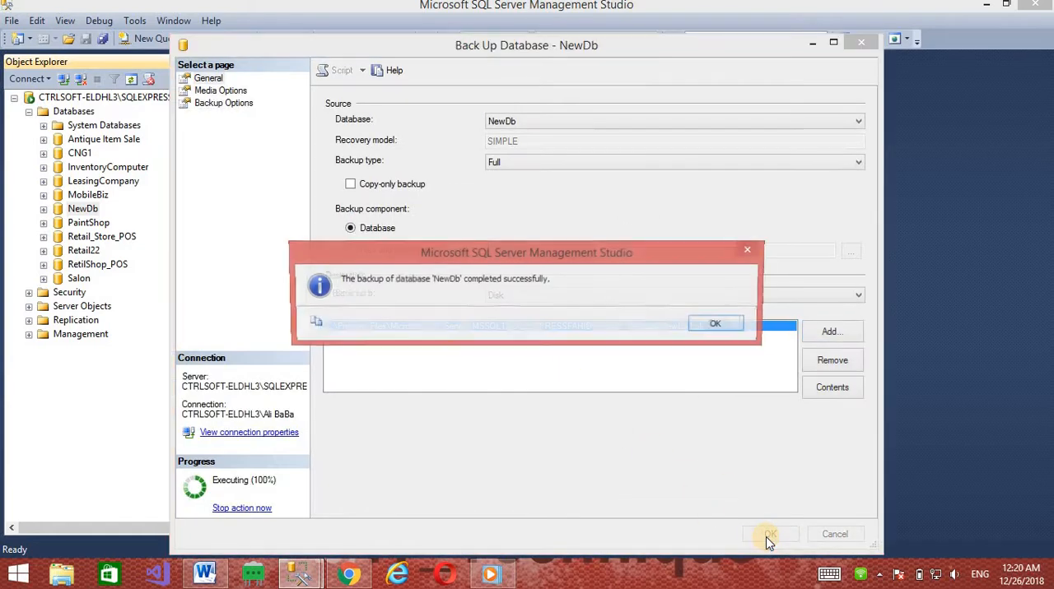
{"action": "left_click", "coordinate": [717, 322]}
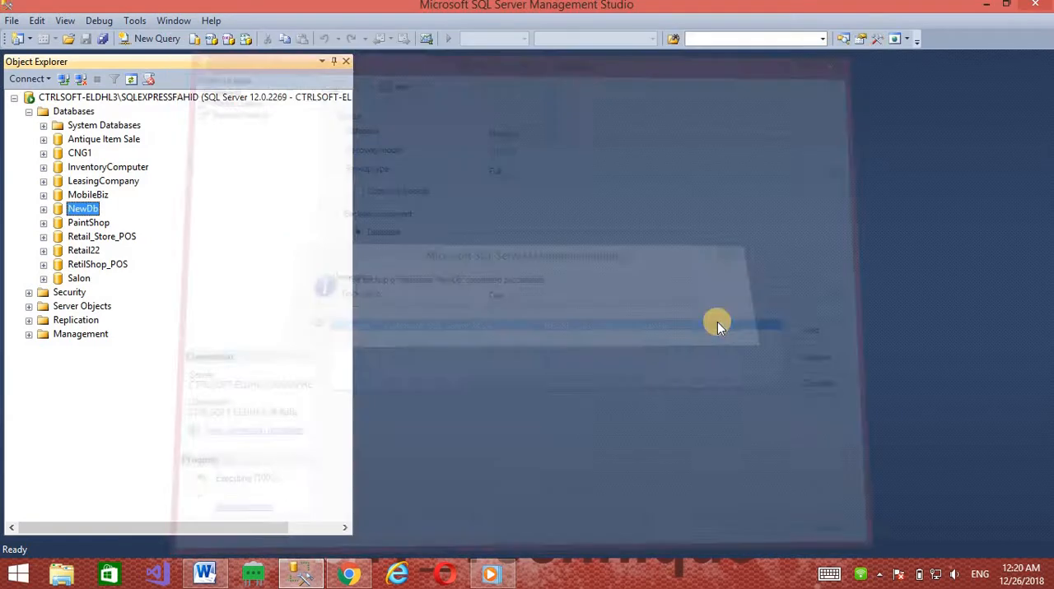
Create a new database named testdb1 with the default owner and file settings
{"action": "right_click", "coordinate": [71, 114]}
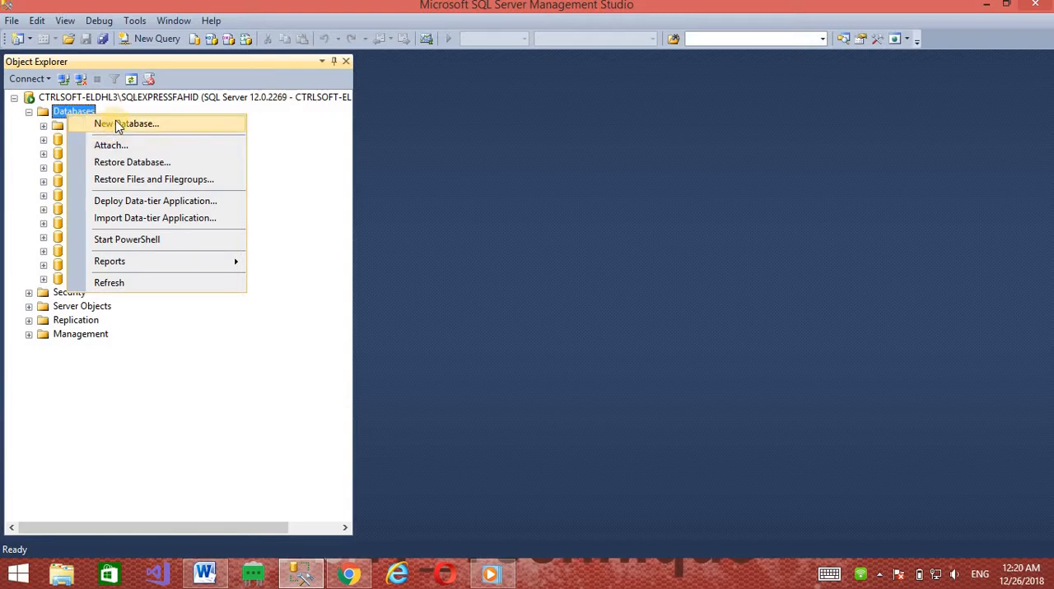
{"action": "left_click", "coordinate": [126, 124]}
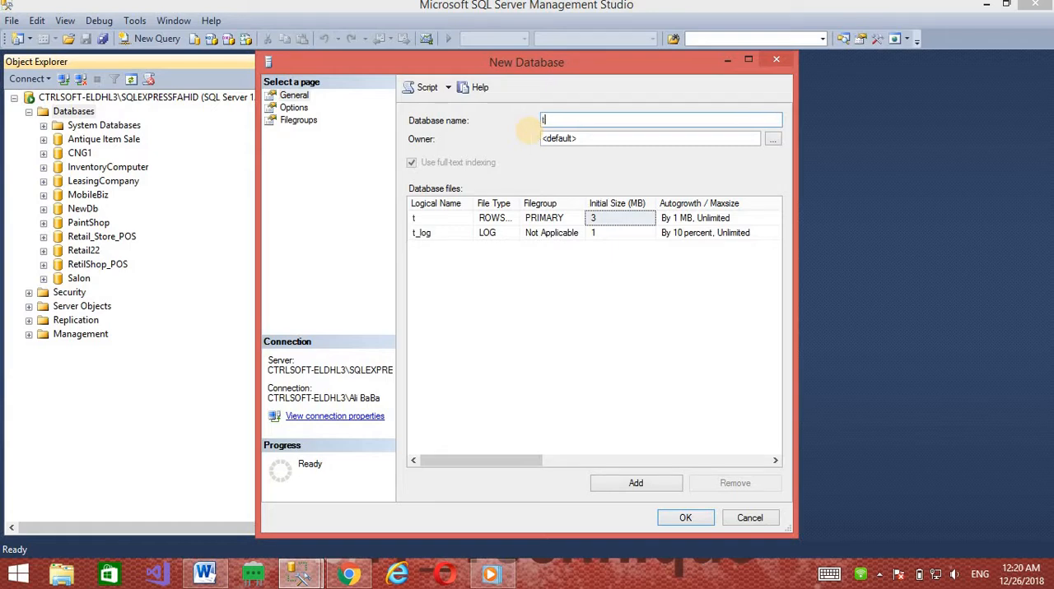
{"action": "type", "text": "testdb1"}
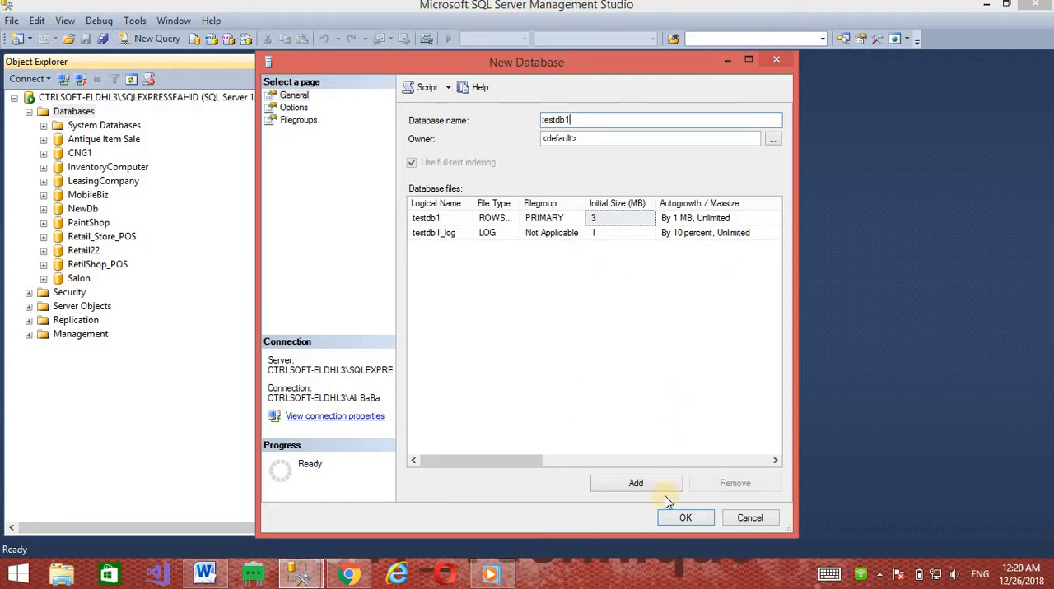
{"action": "left_click", "coordinate": [683, 517]}
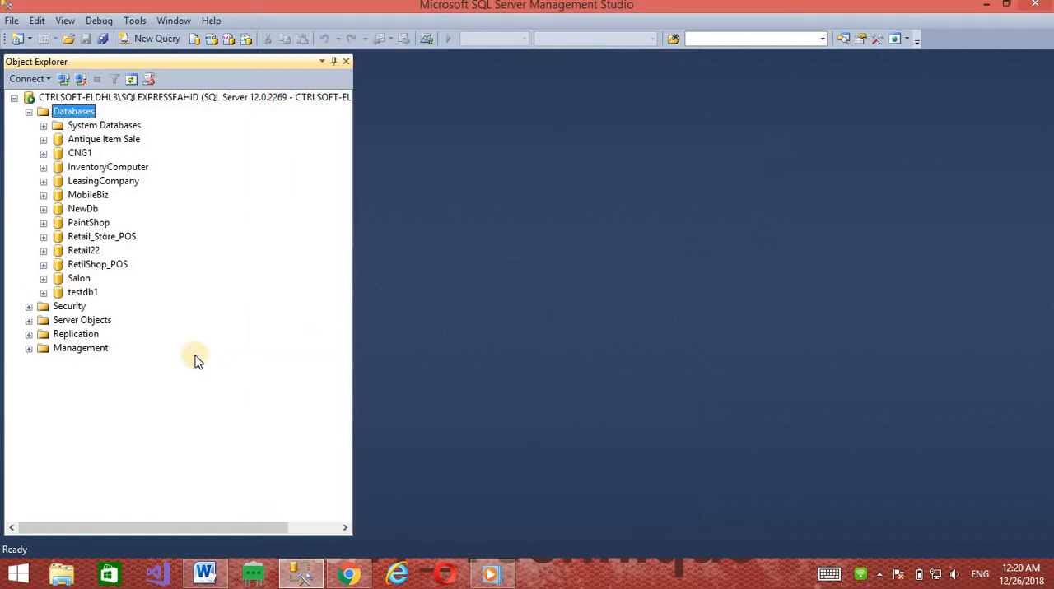
Open the database restore task for testdb1 and choose Device as the restore source
{"action": "left_click", "coordinate": [73, 293]}
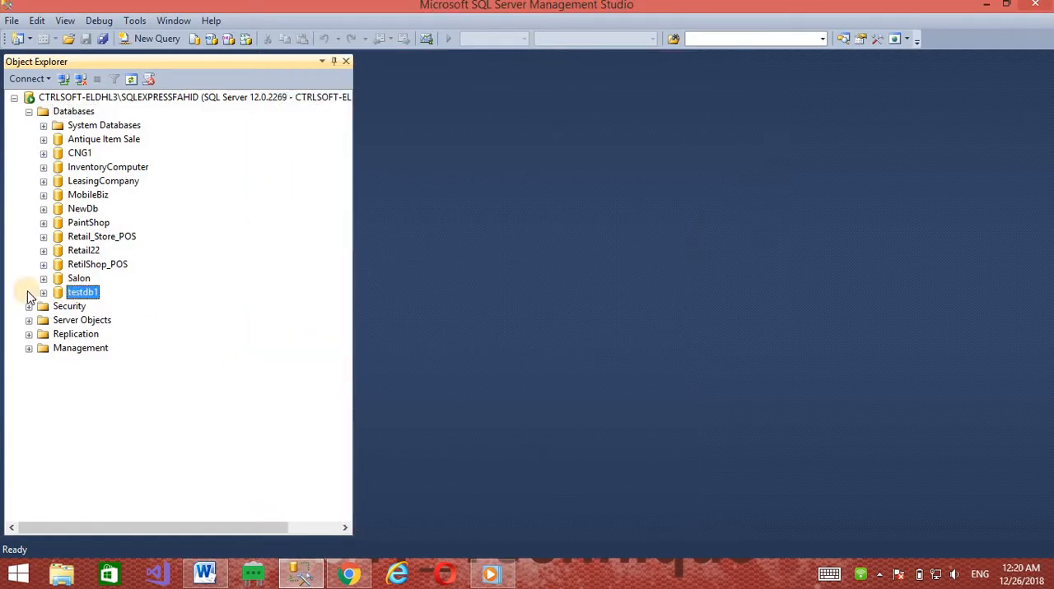
{"action": "right_click", "coordinate": [79, 293]}
{"action": "mouse_move", "coordinate": [189, 364]}
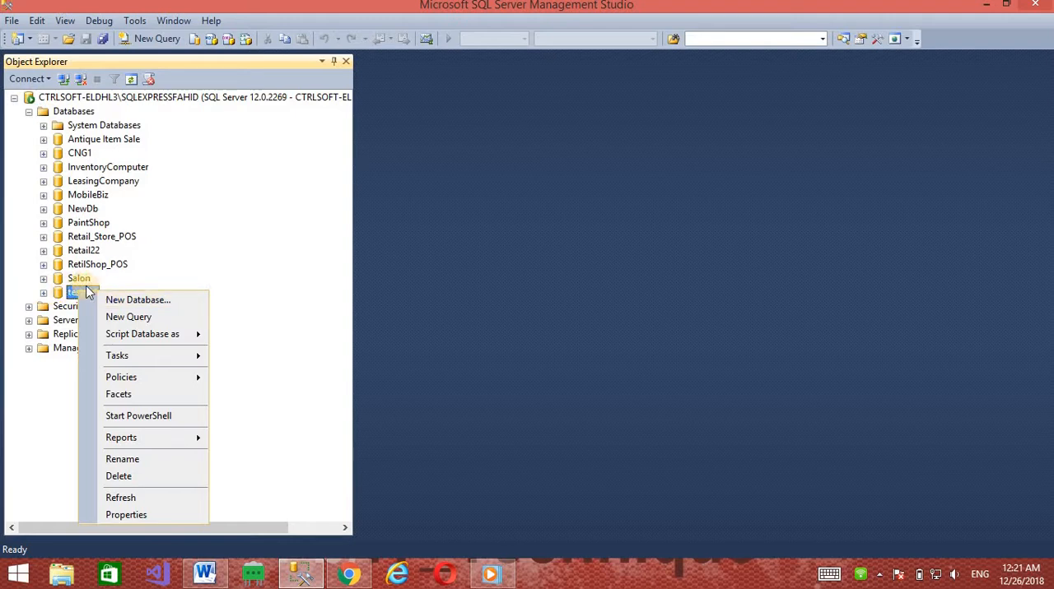
{"action": "mouse_move", "coordinate": [142, 360]}
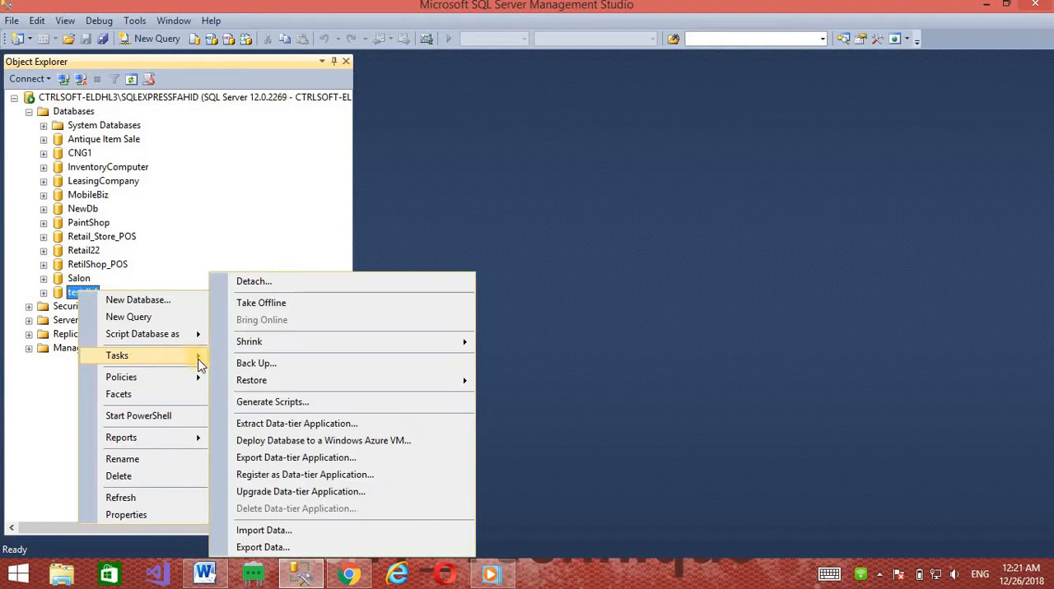
{"action": "mouse_move", "coordinate": [232, 382]}
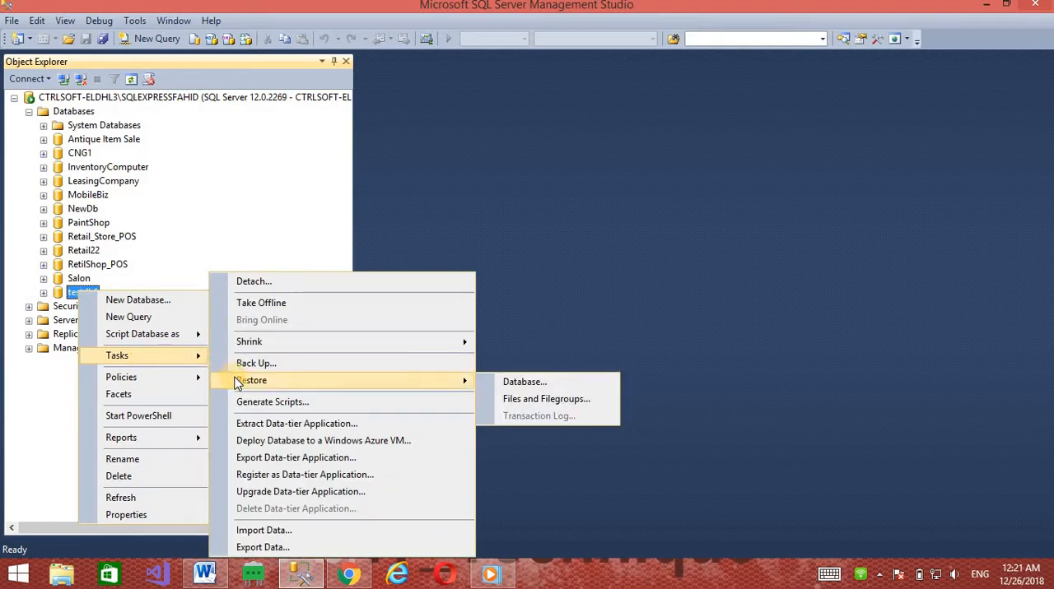
{"action": "left_click", "coordinate": [499, 381]}
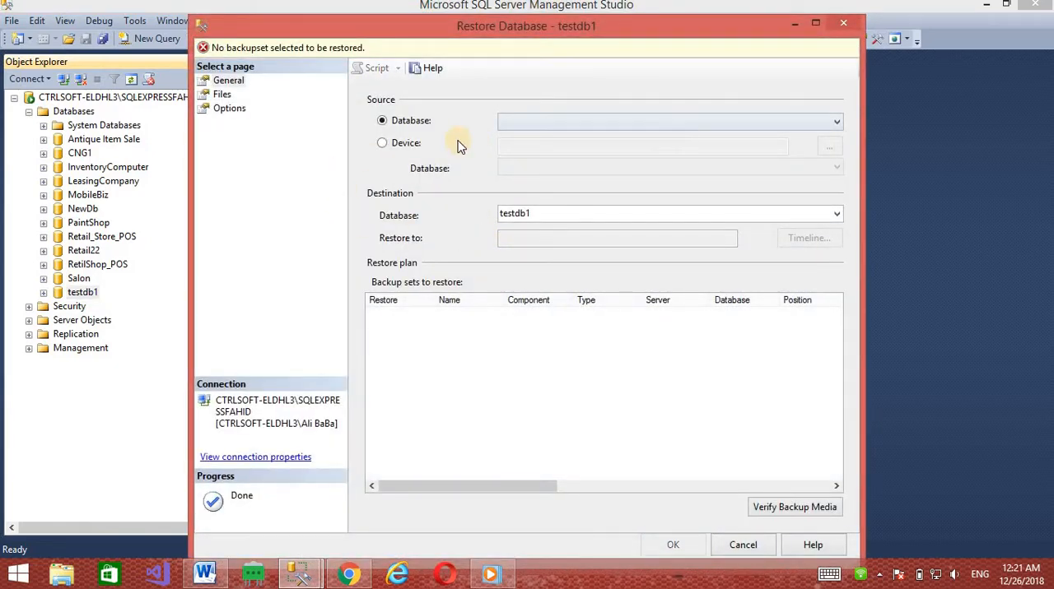
{"action": "left_click", "coordinate": [383, 143]}
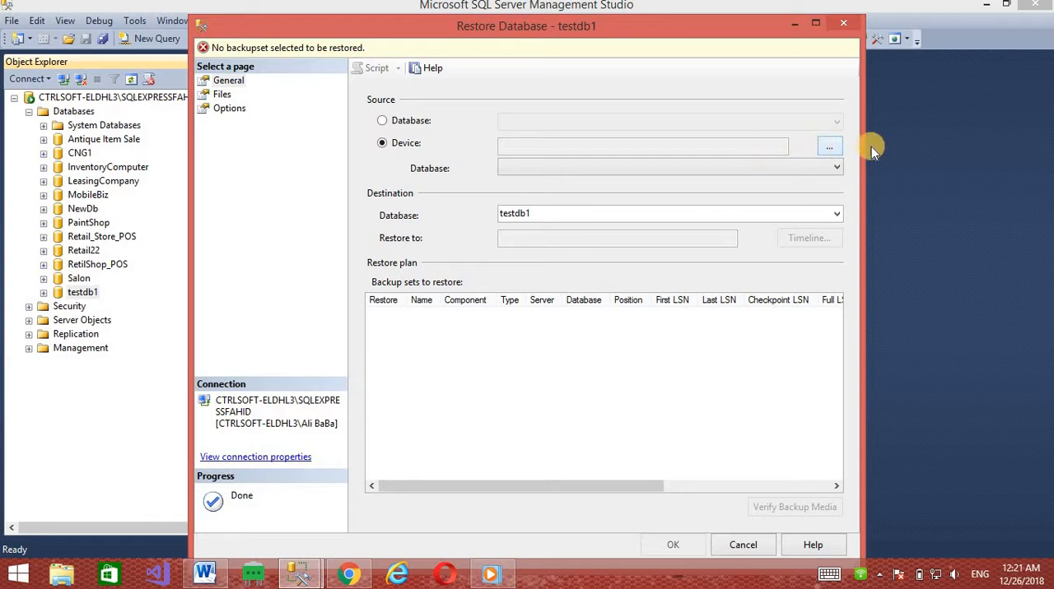
Add the NewDb.bak file from the server's Backup folder as the restore's backup media
{"action": "left_click", "coordinate": [828, 146]}
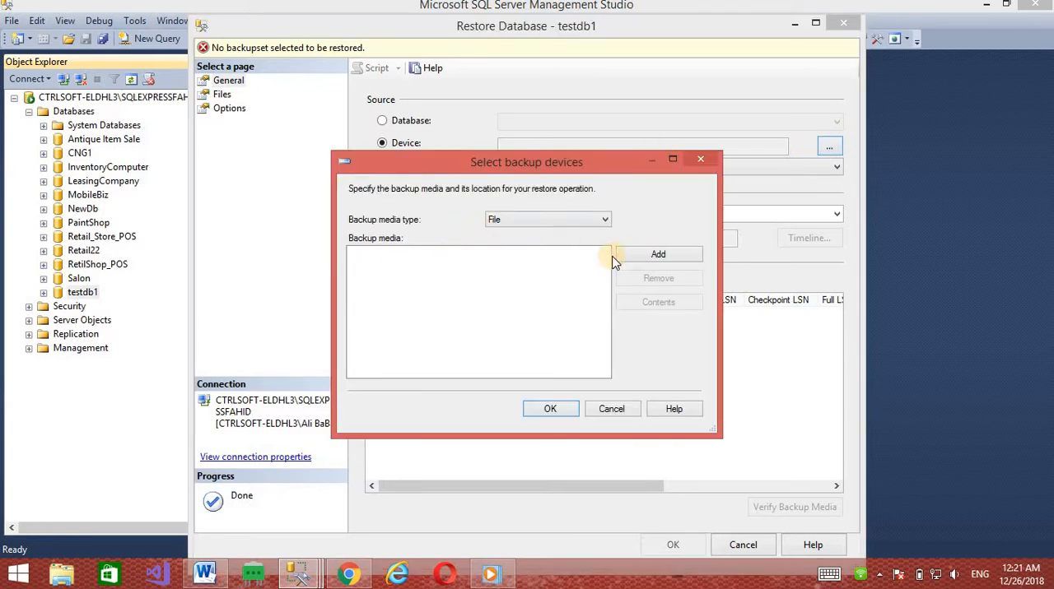
{"action": "left_click", "coordinate": [636, 260]}
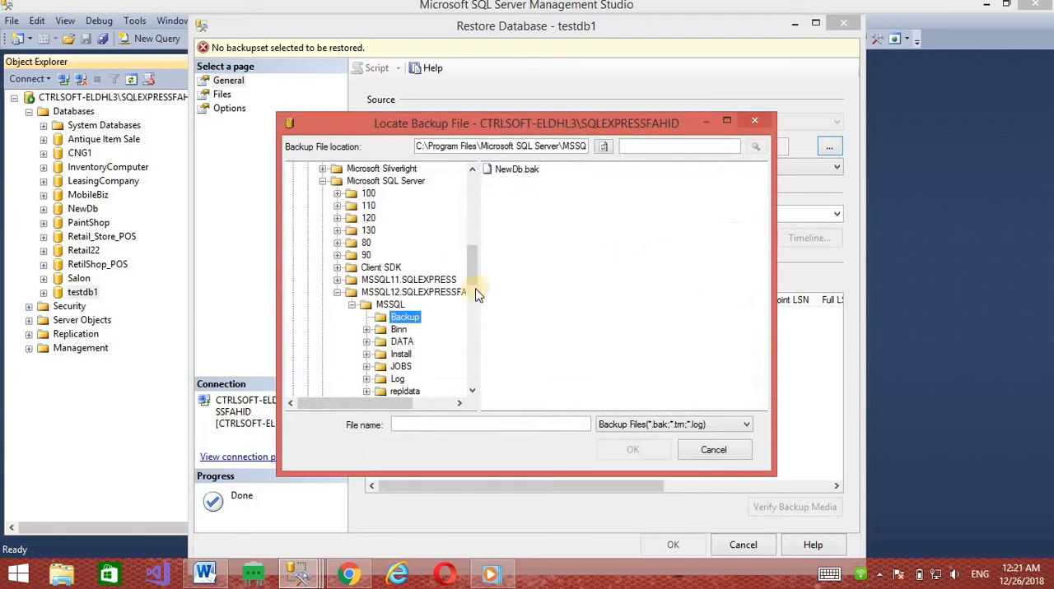
{"action": "left_click", "coordinate": [516, 171]}
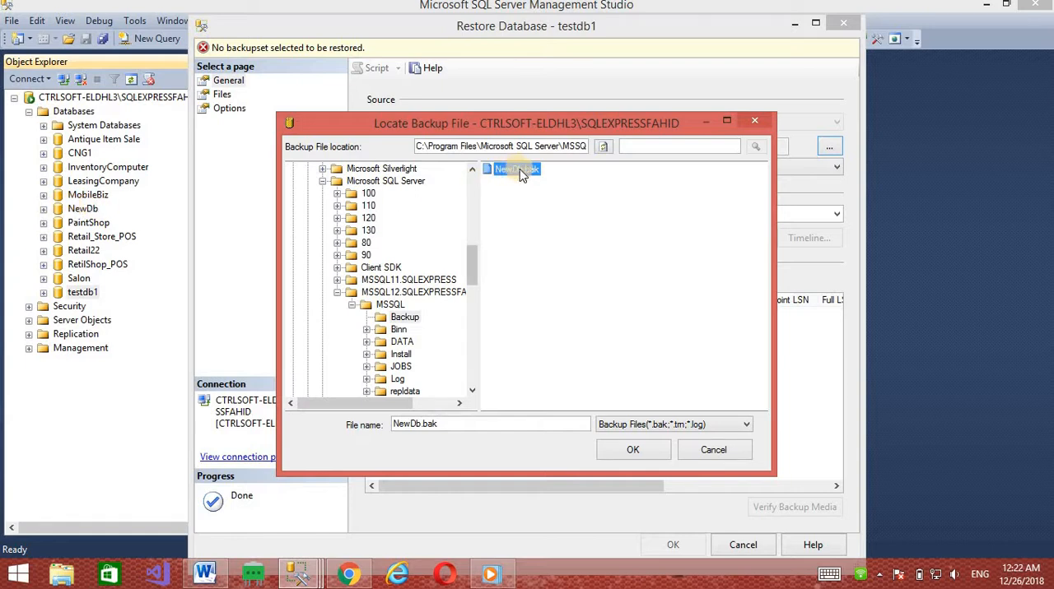
{"action": "left_click", "coordinate": [633, 451]}
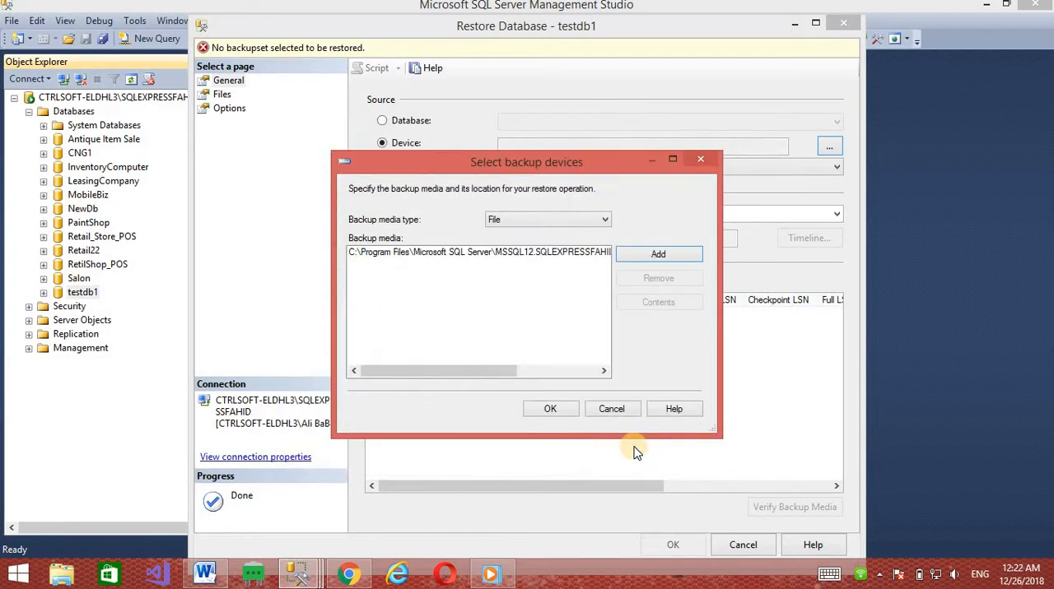
{"action": "left_click", "coordinate": [556, 409]}
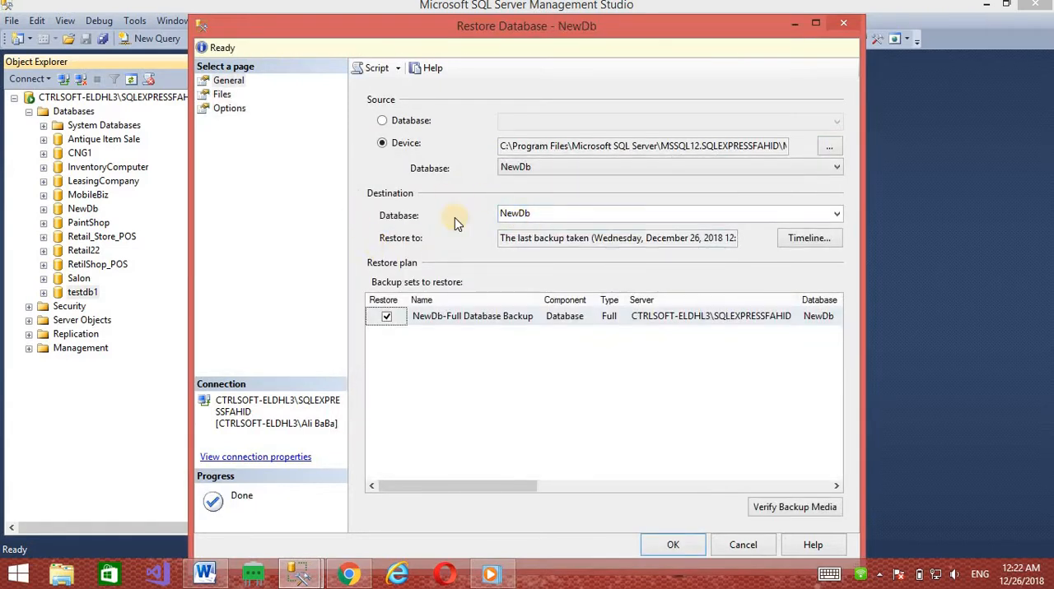
Set the restore's destination database to testdb1
{"action": "left_click", "coordinate": [836, 216]}
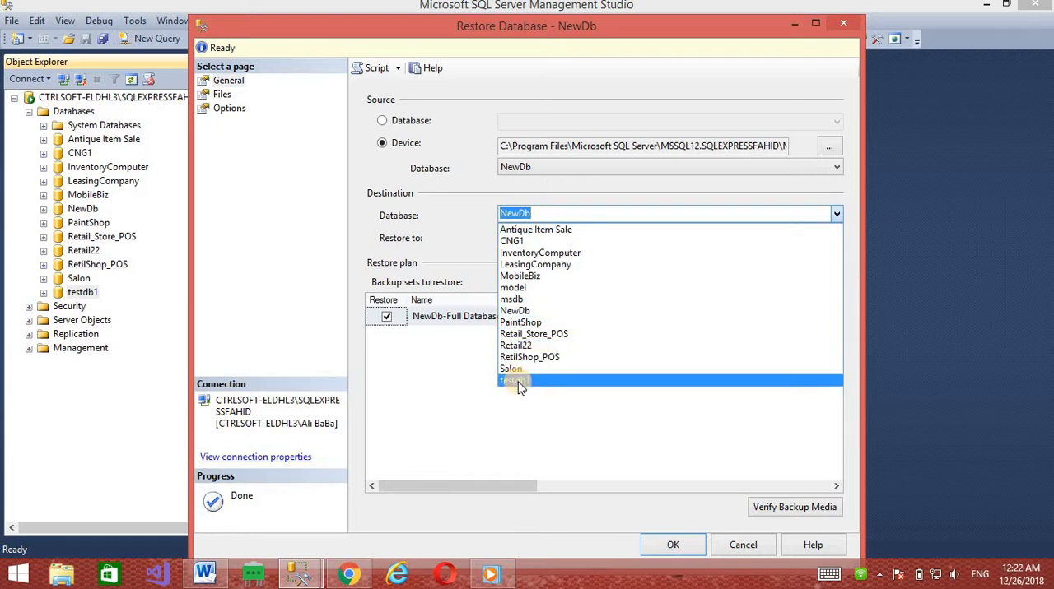
{"action": "left_click", "coordinate": [523, 382]}
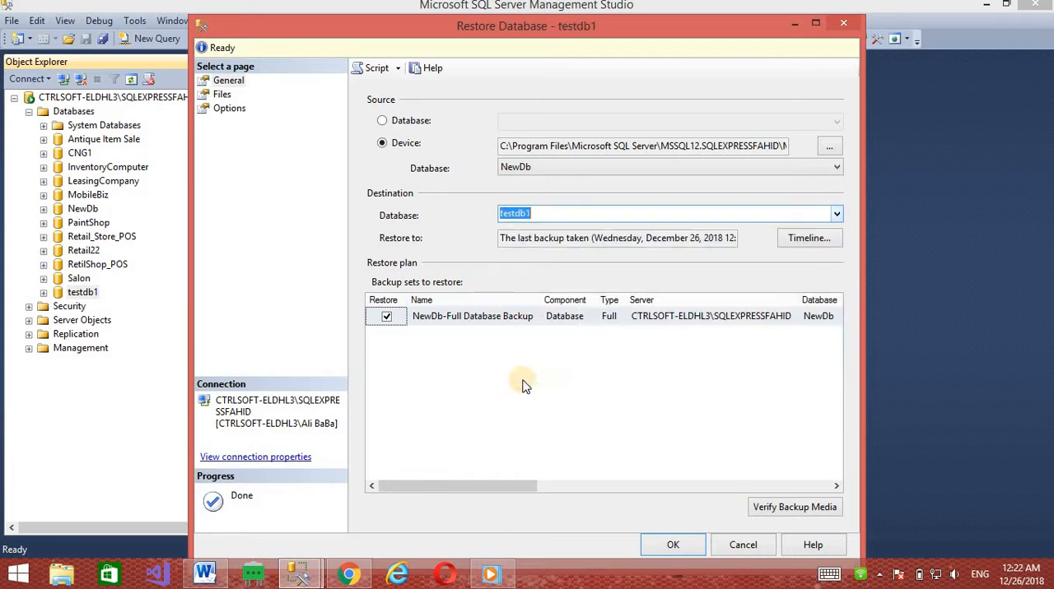
{"action": "left_click", "coordinate": [567, 210]}
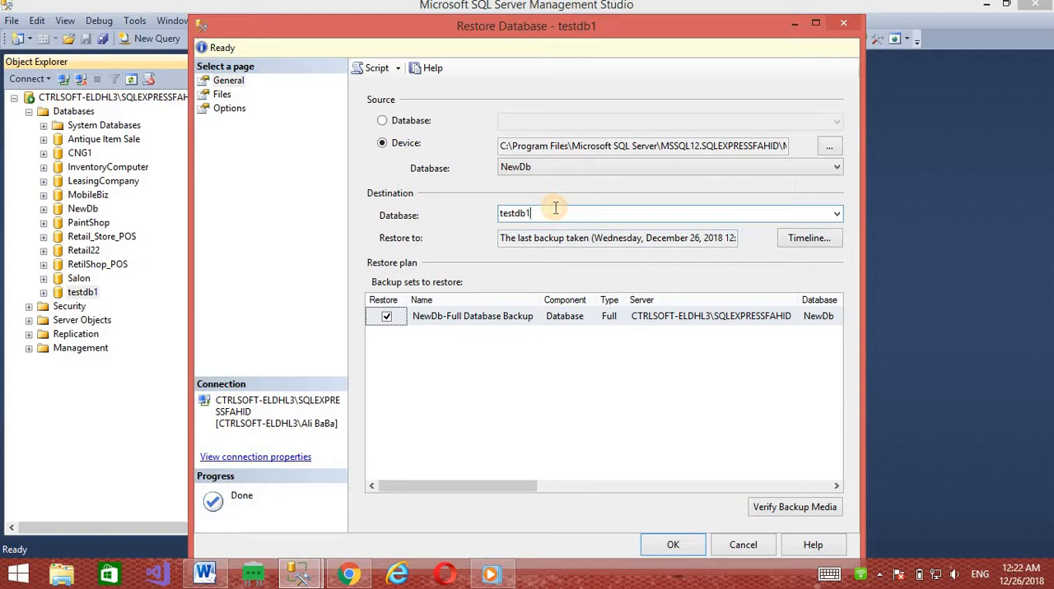
Set the restore target of the NewDb rows data file to testdb1.mdf in the DATA folder
{"action": "left_click", "coordinate": [211, 95]}
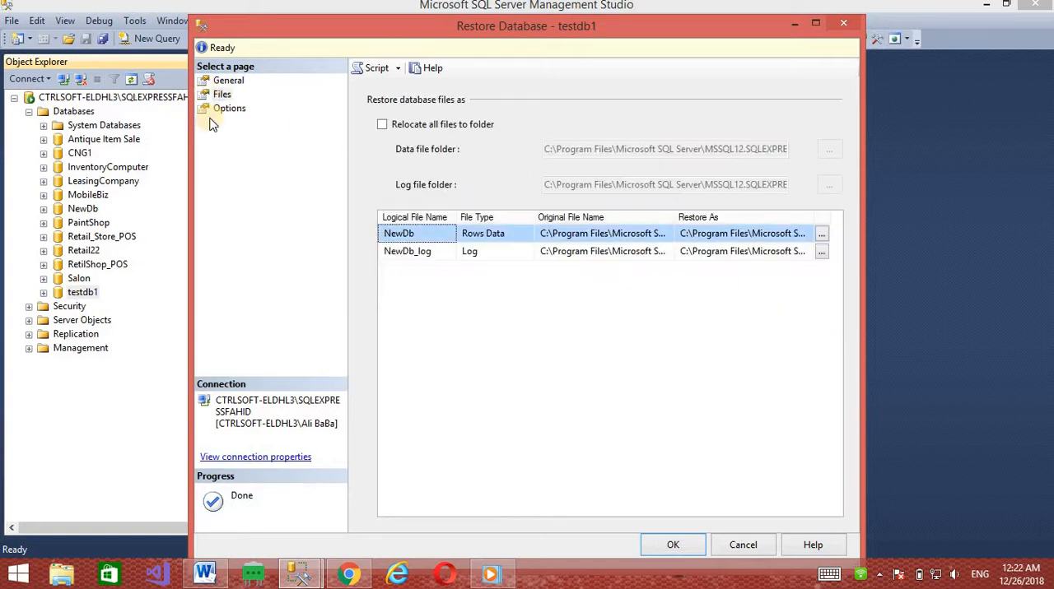
{"action": "left_click", "coordinate": [822, 234]}
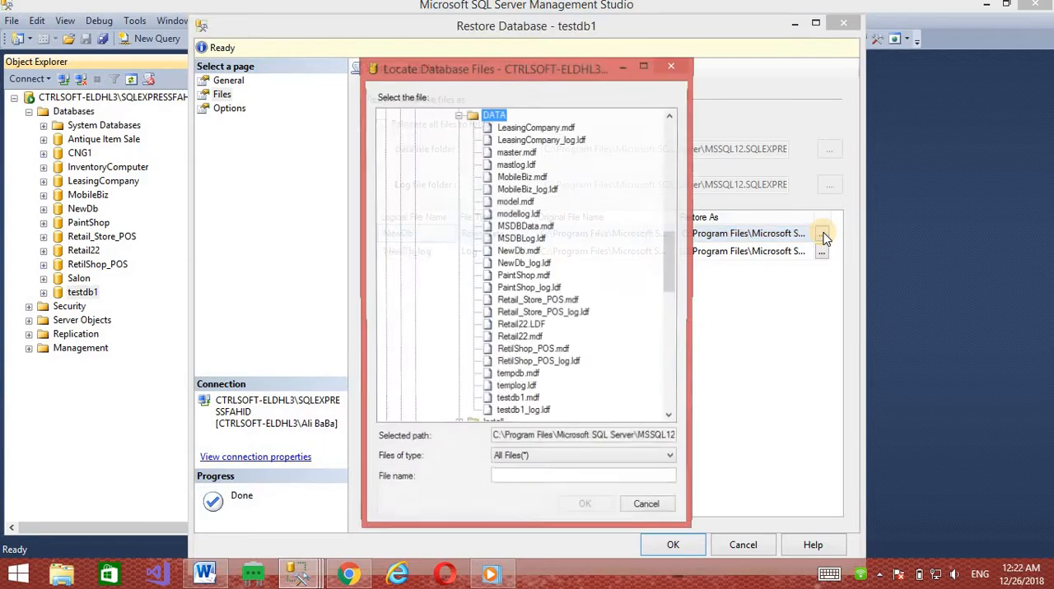
{"action": "left_click_drag", "start_coordinate": [549, 77], "coordinate": [555, 72]}
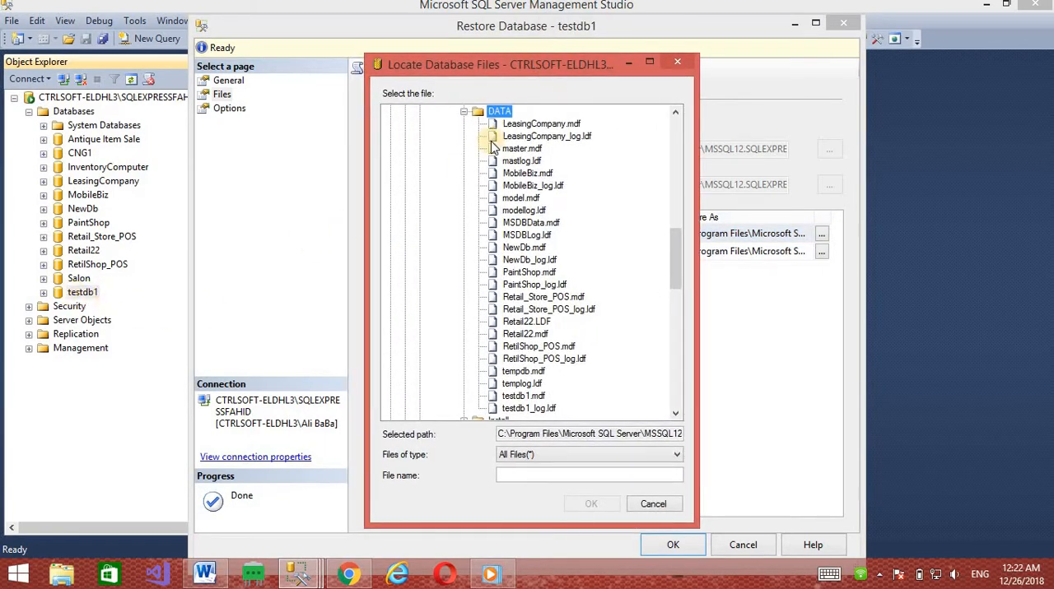
{"action": "left_click_drag", "start_coordinate": [475, 60], "coordinate": [726, 42]}
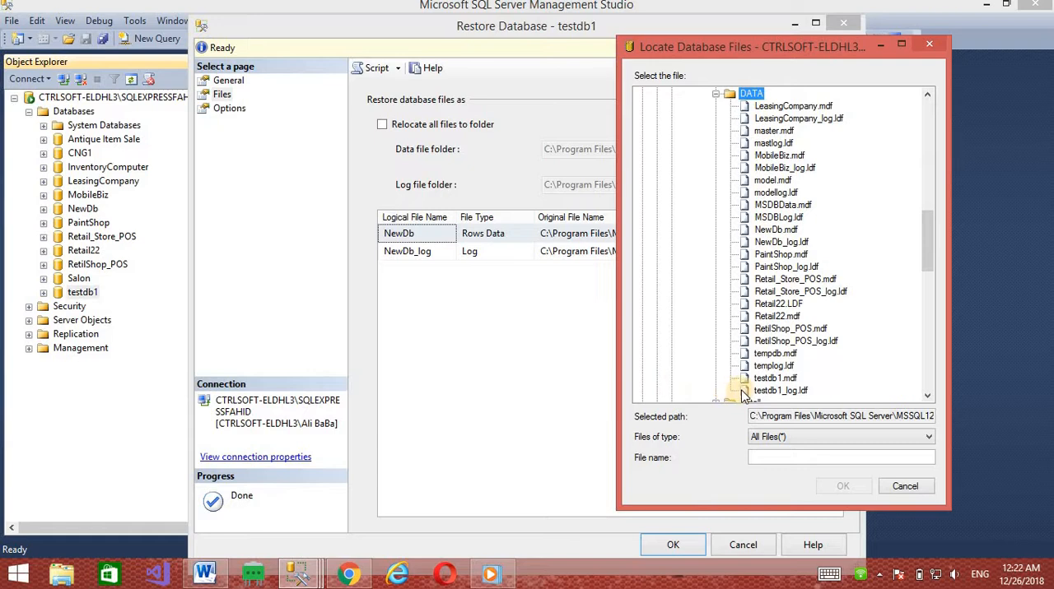
{"action": "left_click", "coordinate": [774, 379]}
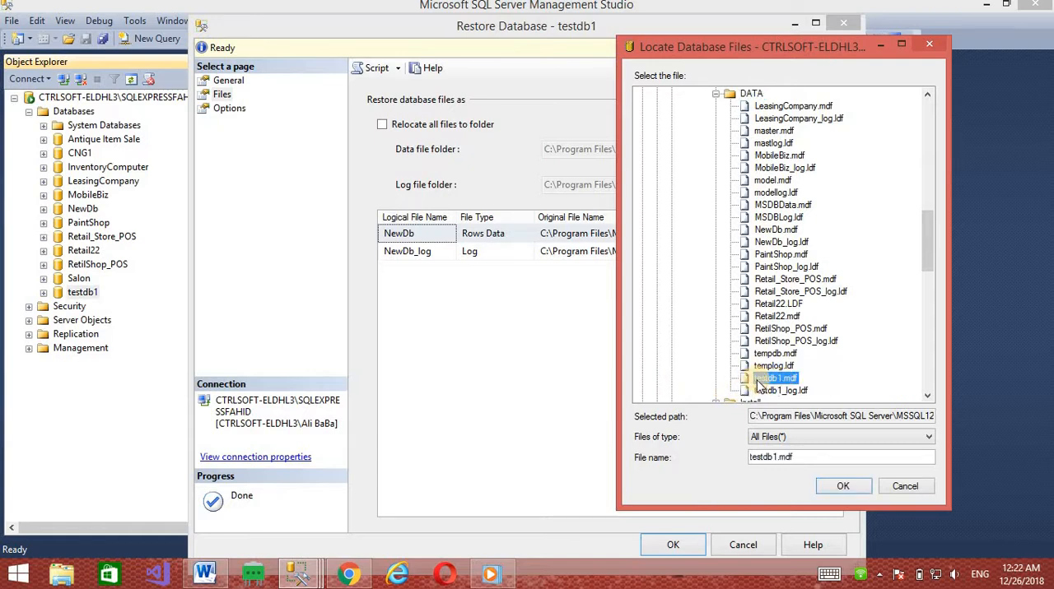
{"action": "left_click", "coordinate": [842, 486]}
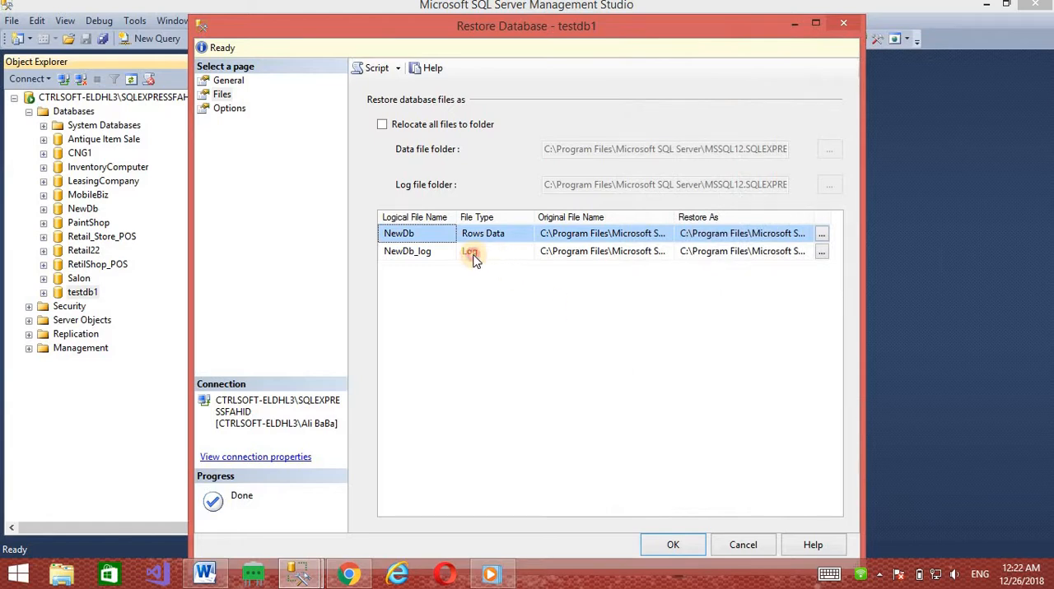
Set the restore target of the NewDb_log log file to testdb1_log.ldf in the DATA folder
{"action": "left_click", "coordinate": [471, 254]}
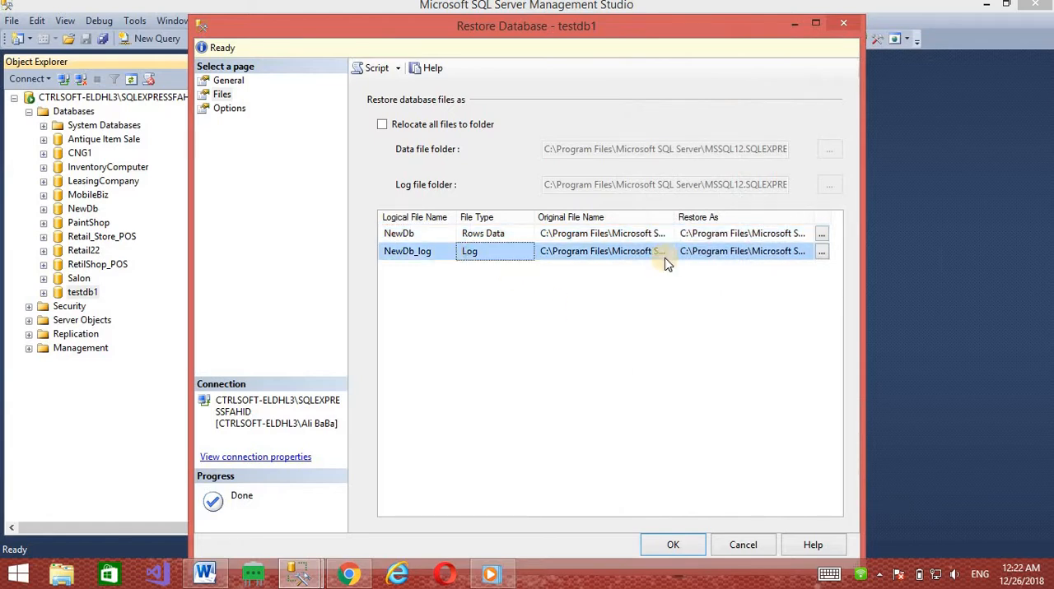
{"action": "left_click", "coordinate": [819, 255]}
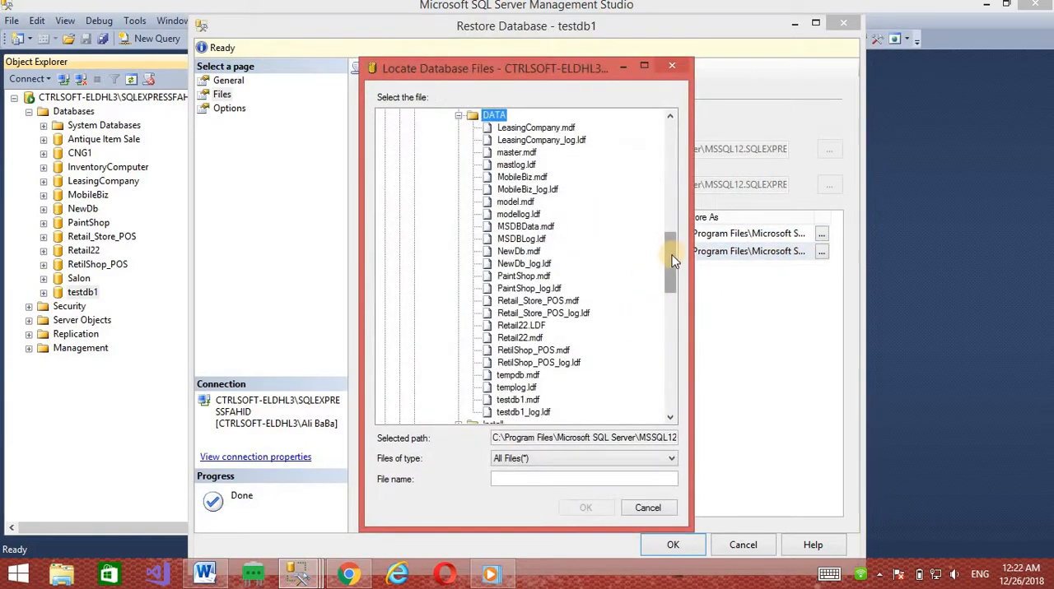
{"action": "left_click_drag", "start_coordinate": [670, 261], "coordinate": [584, 289]}
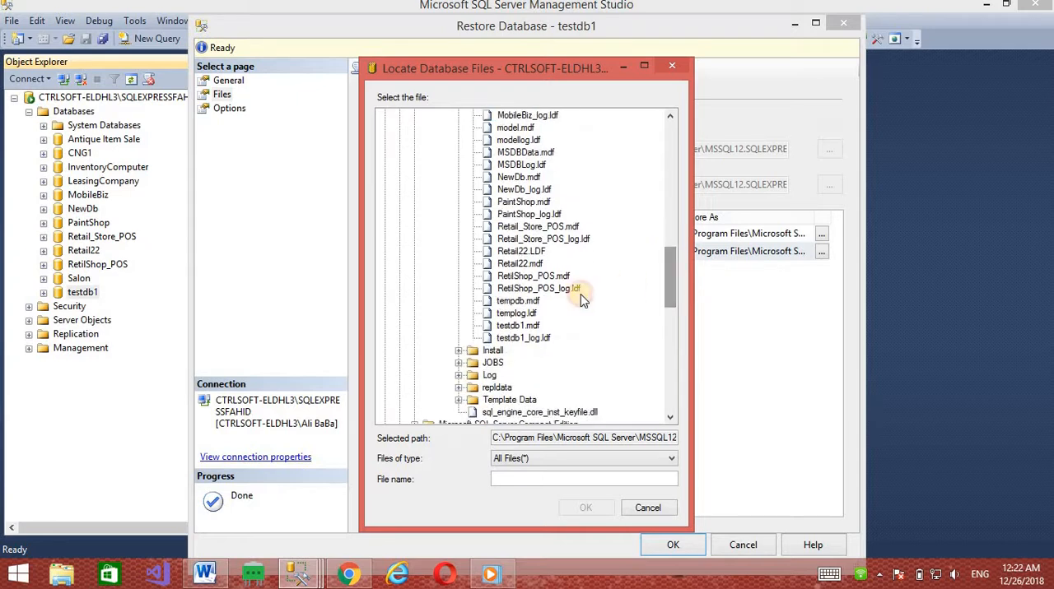
{"action": "left_click", "coordinate": [504, 326]}
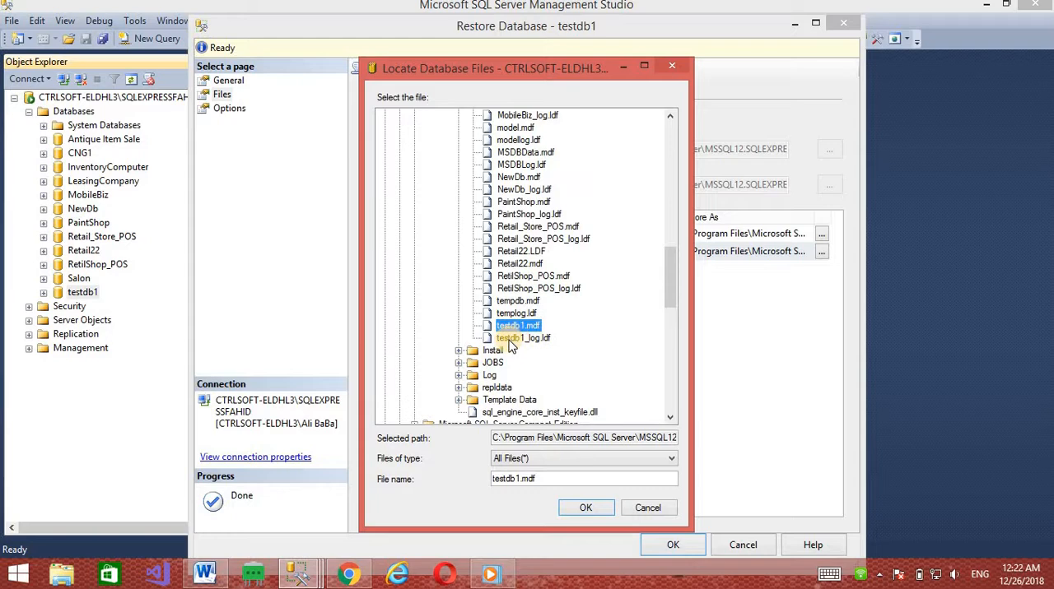
{"action": "left_click", "coordinate": [527, 338]}
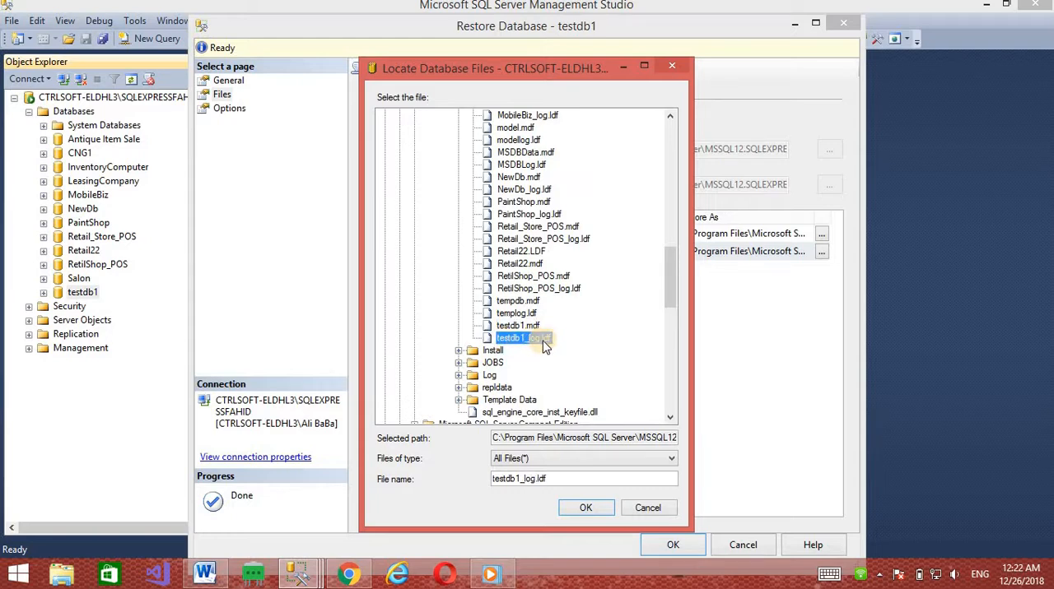
{"action": "left_click", "coordinate": [582, 510]}
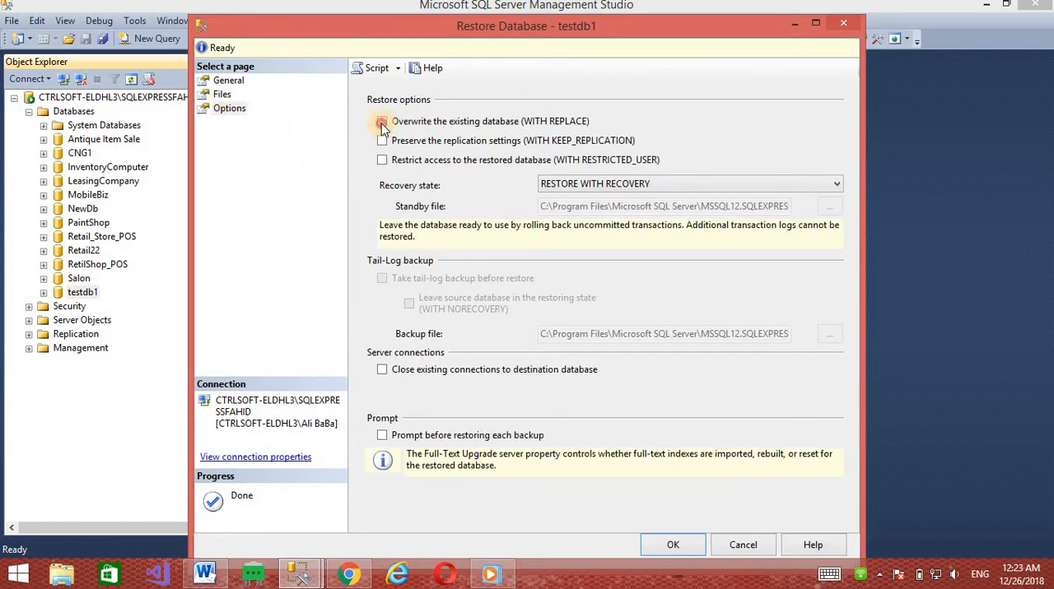
Enable overwriting the existing database and preserving the replication settings, and run the restore of testdb1
{"action": "left_click", "coordinate": [381, 123]}
{"action": "left_click", "coordinate": [673, 545]}
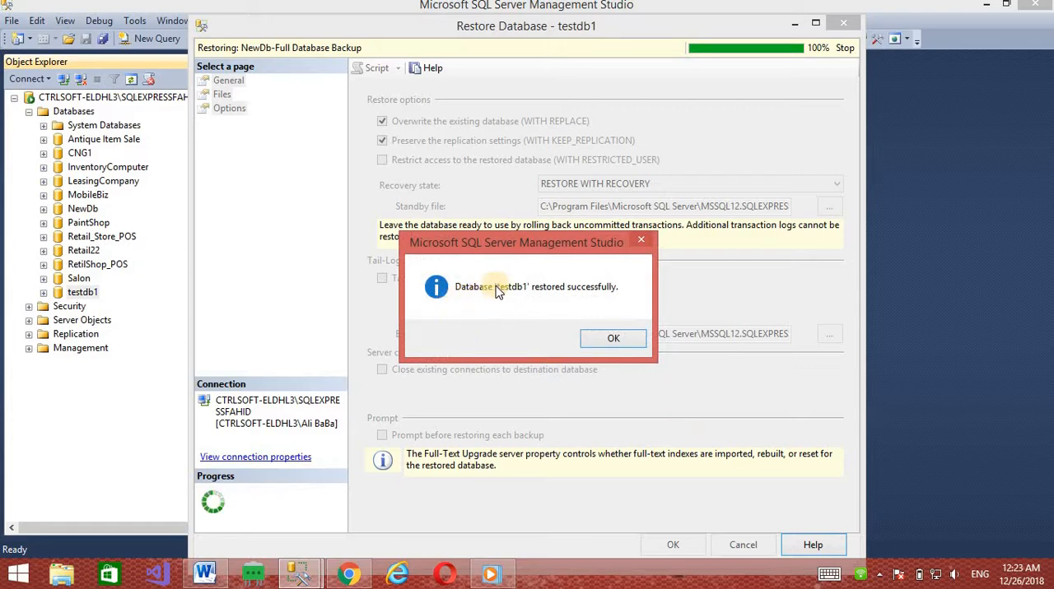
{"action": "left_click", "coordinate": [609, 337]}
Examine the tables of the restored testdb1 database in the object tree, and collapse its Tables folder
{"action": "left_click", "coordinate": [44, 293]}
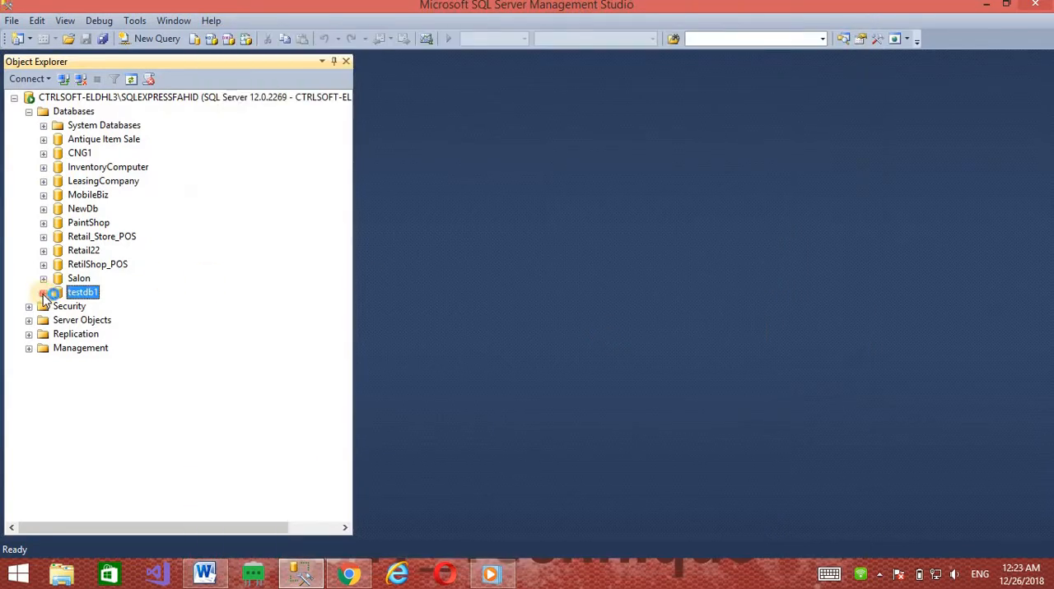
{"action": "left_click", "coordinate": [58, 320]}
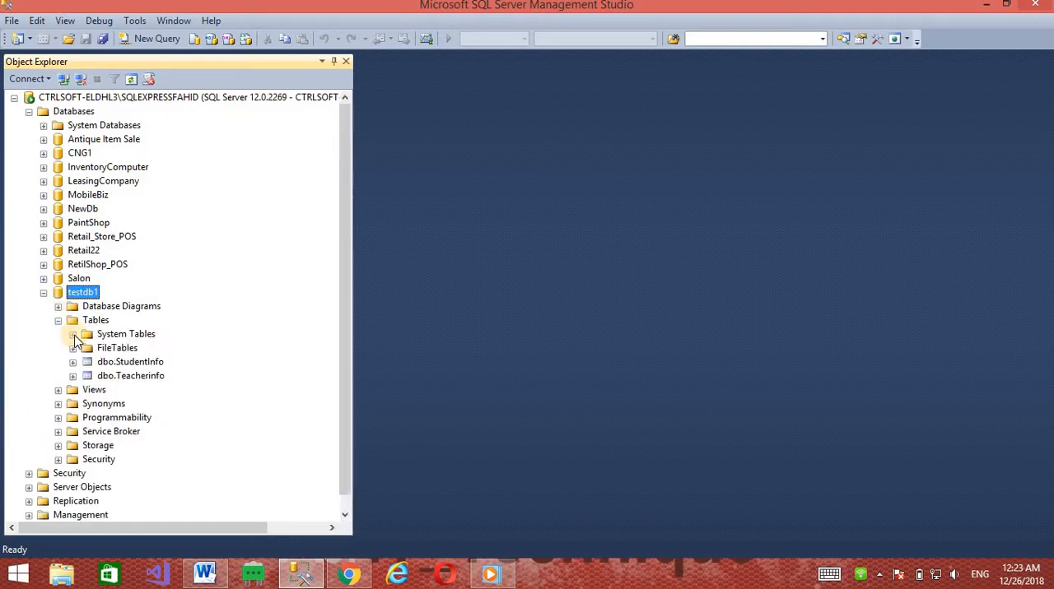
{"action": "left_click", "coordinate": [99, 363]}
{"action": "left_click", "coordinate": [99, 376]}
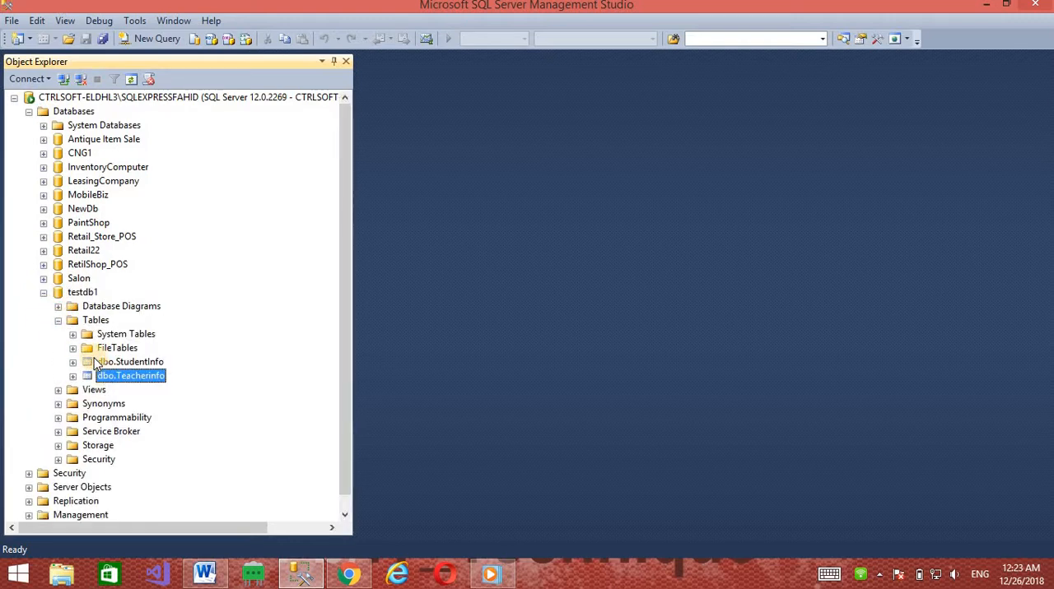
{"action": "left_click", "coordinate": [58, 320]}
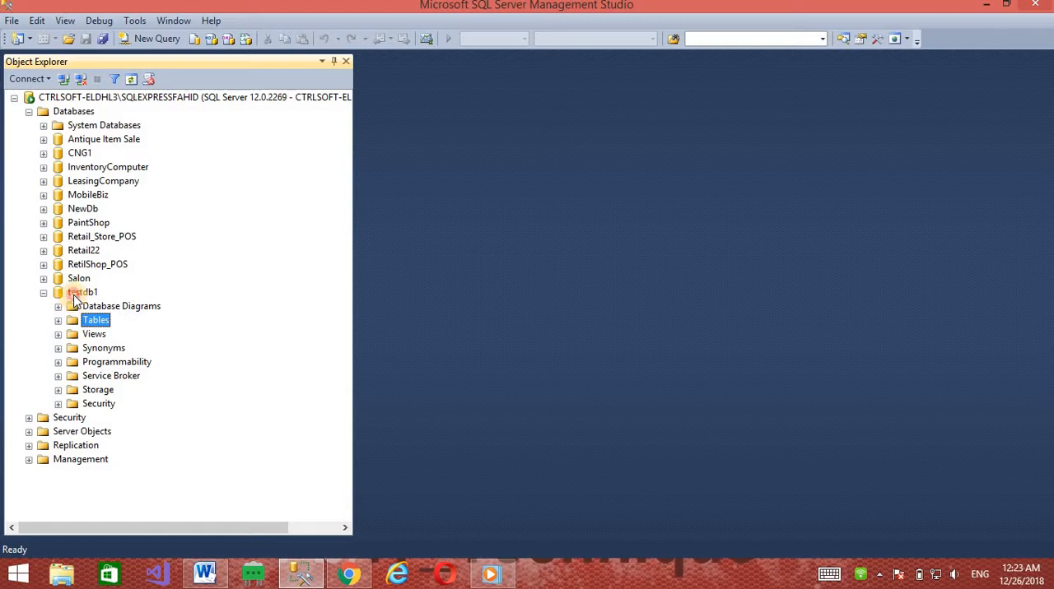
{"action": "left_click", "coordinate": [76, 293]}
{"action": "left_click", "coordinate": [72, 293]}
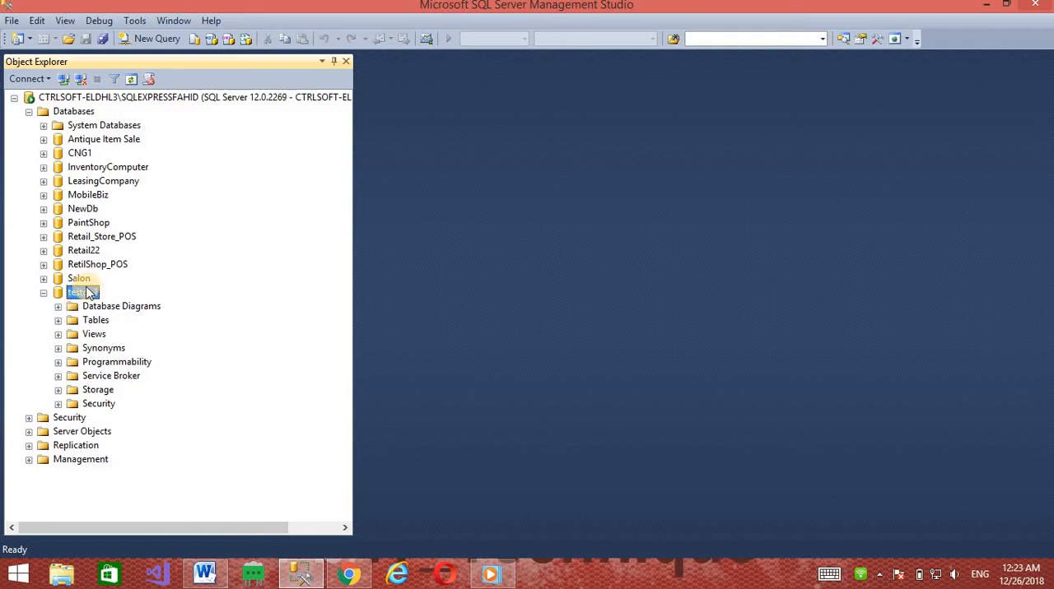
{"action": "left_click", "coordinate": [75, 347]}
{"action": "left_click", "coordinate": [80, 321]}
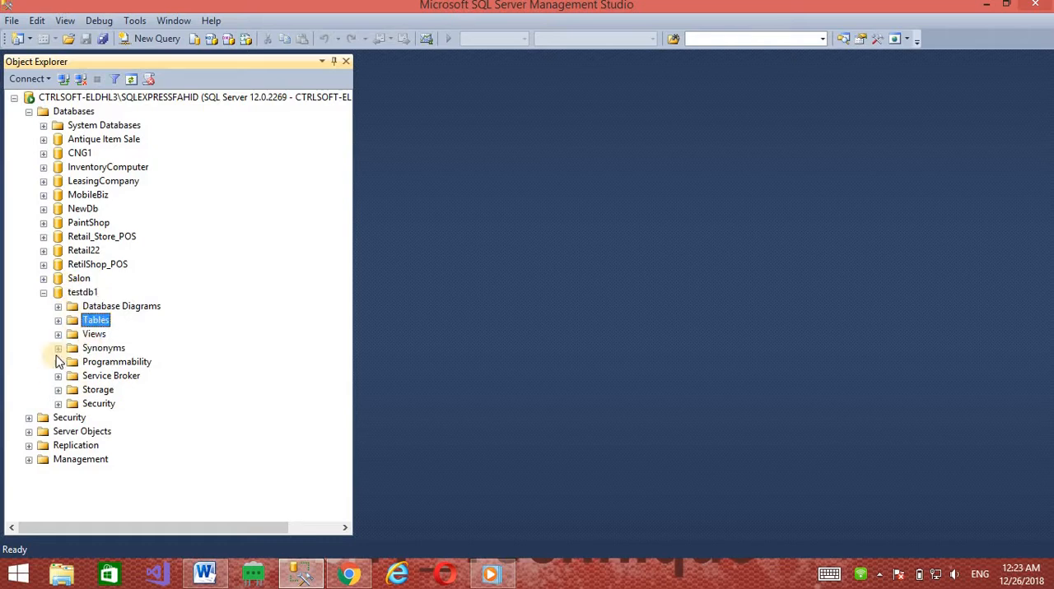
{"action": "left_click", "coordinate": [77, 294]}
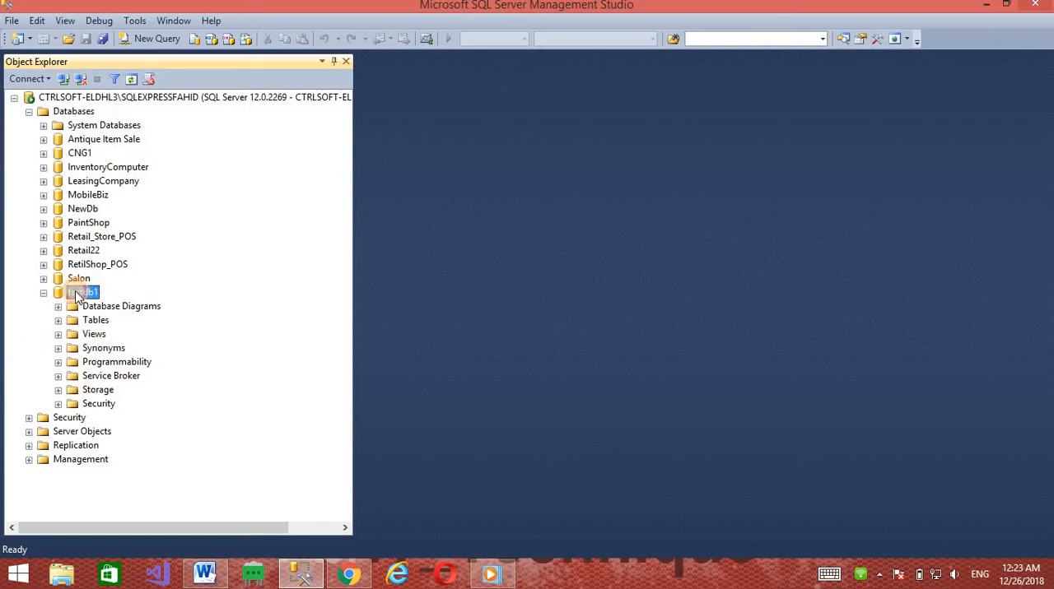